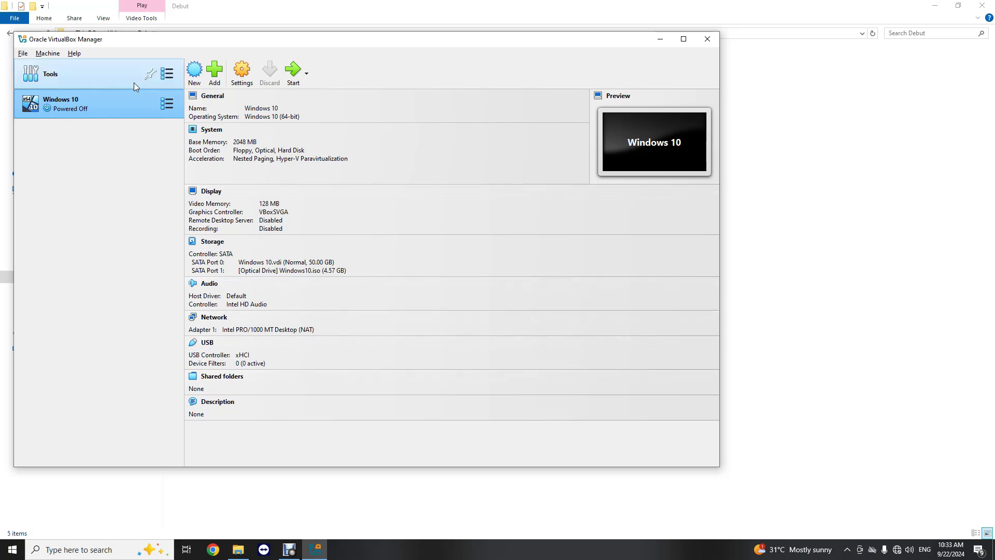
- Create a new machine named 'Windows 11' and browse the SOFTWARE folder for its ISO image
left_click(194, 77)
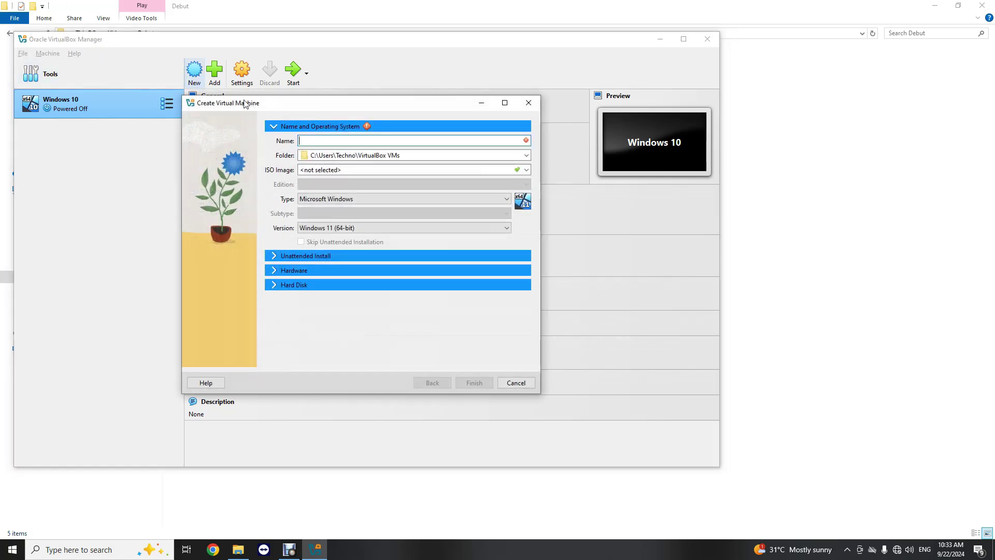
type("Wi")
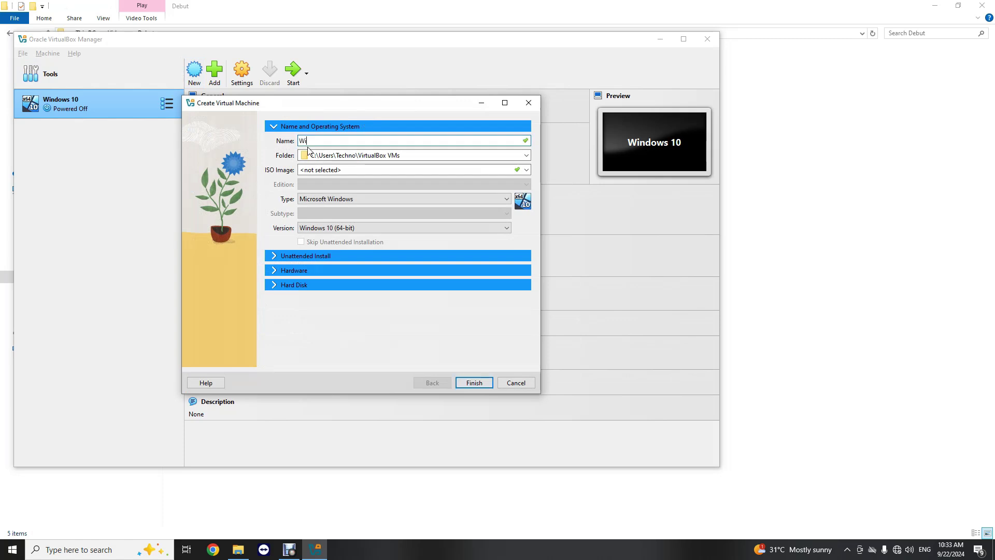
type("ndows 11")
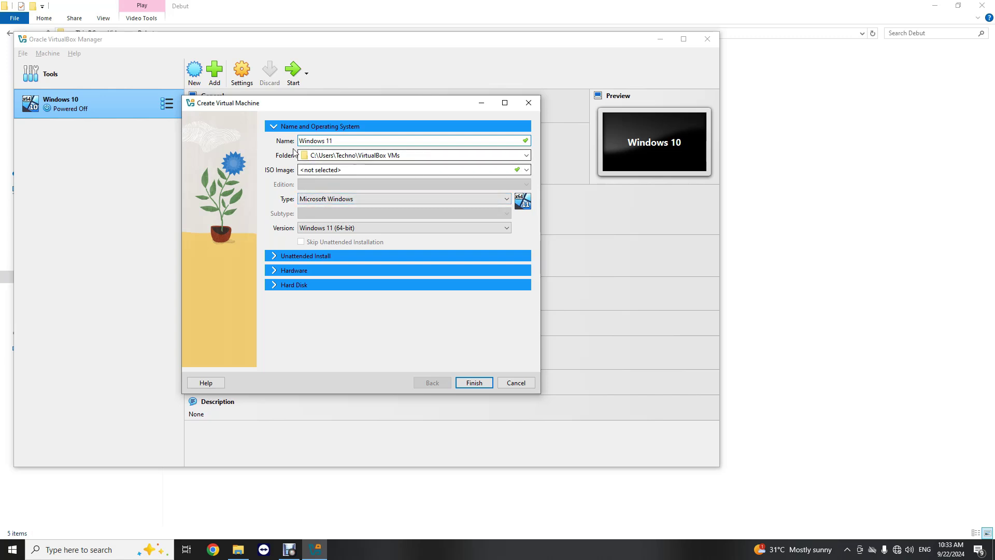
left_click(333, 155)
left_click(364, 170)
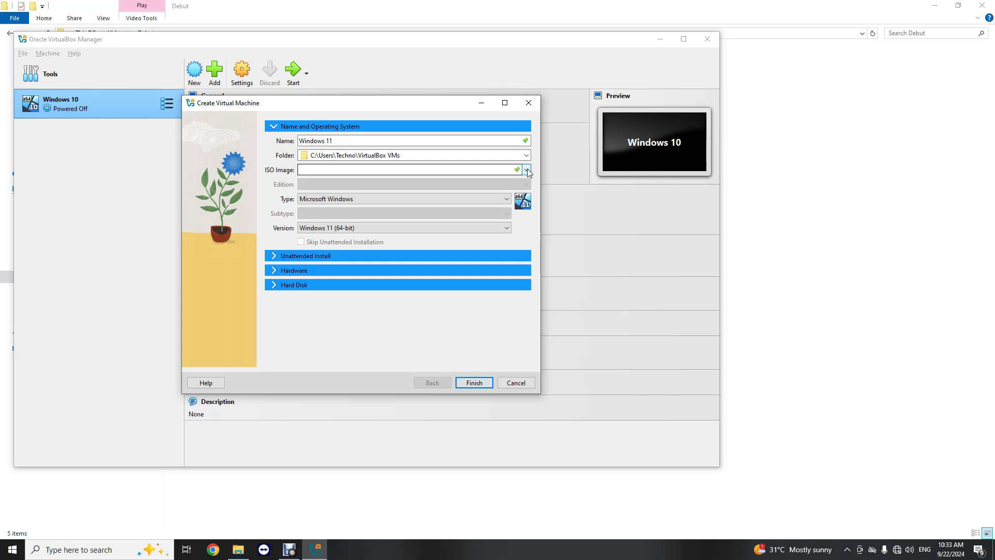
left_click(526, 170)
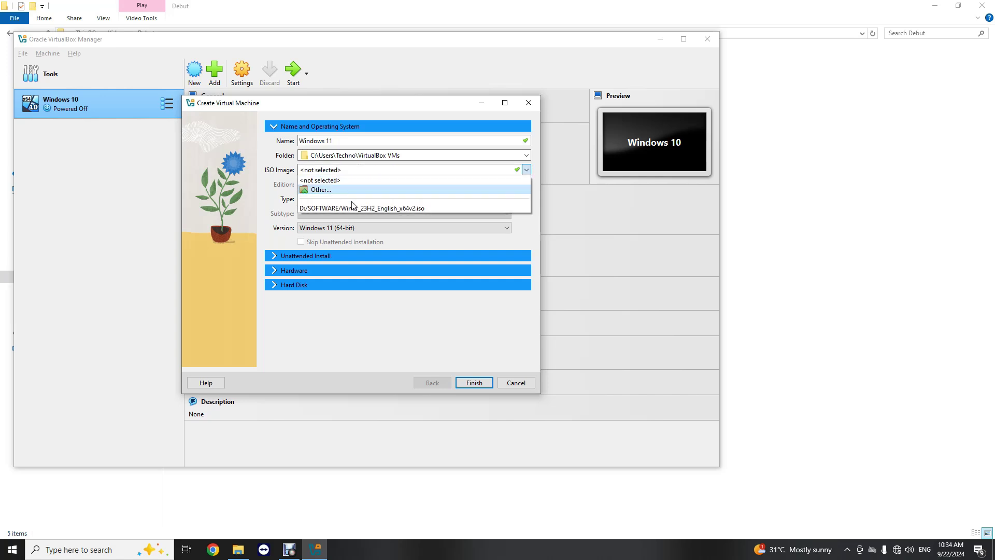
left_click(328, 191)
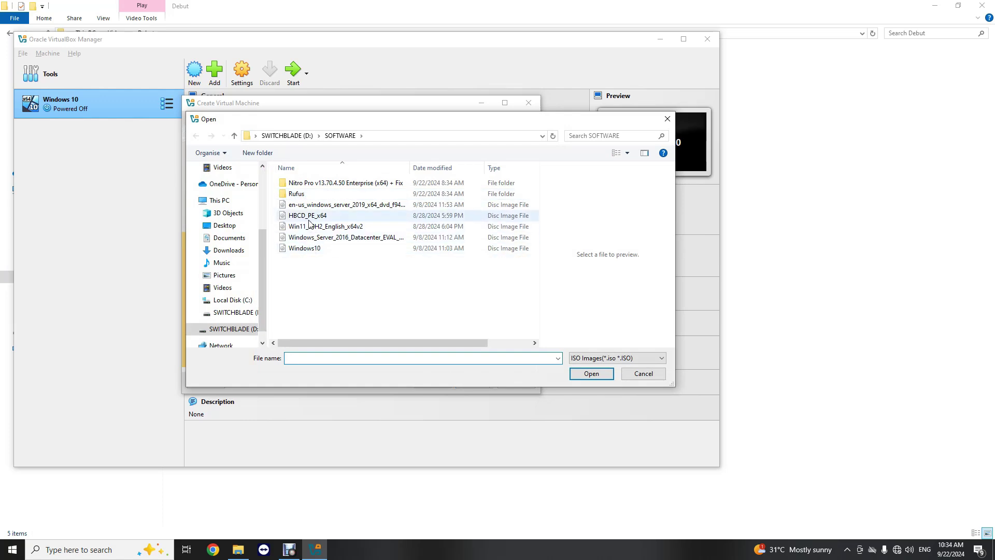
- Attach Win11_23H2_English_x64v2.iso as the machine's installation image
left_click(309, 226)
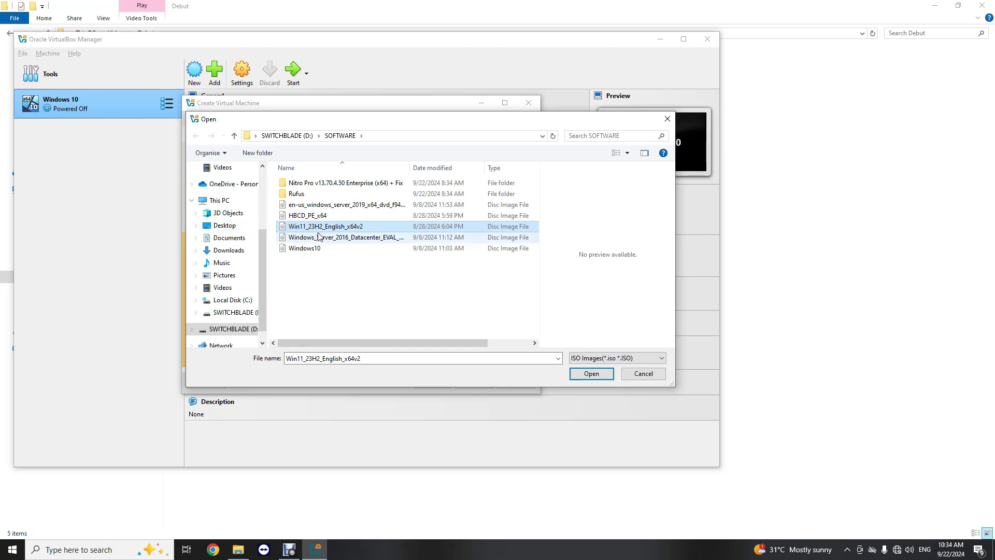
left_click(592, 374)
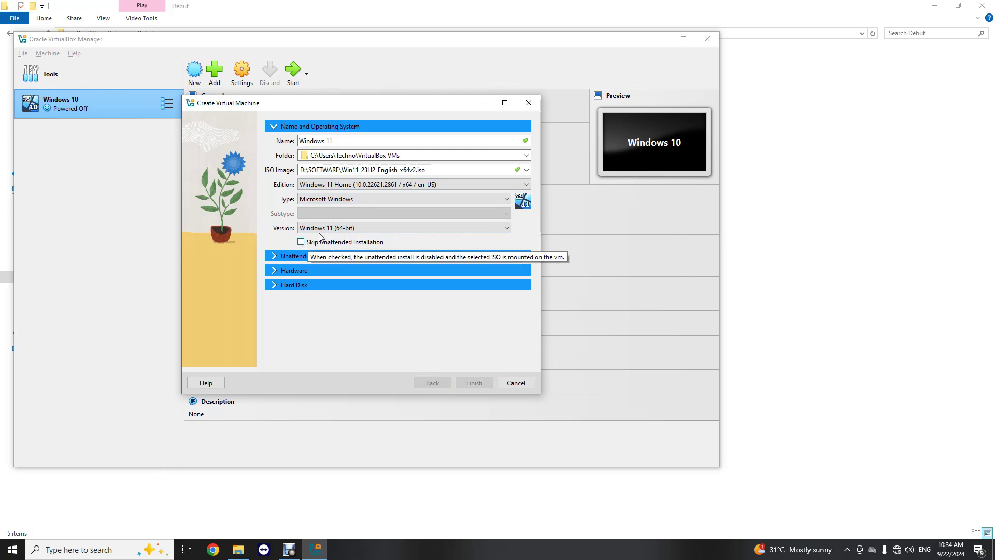
- Skip unattended installation and raise base memory from 4096 MB to 5120 MB
left_click(301, 242)
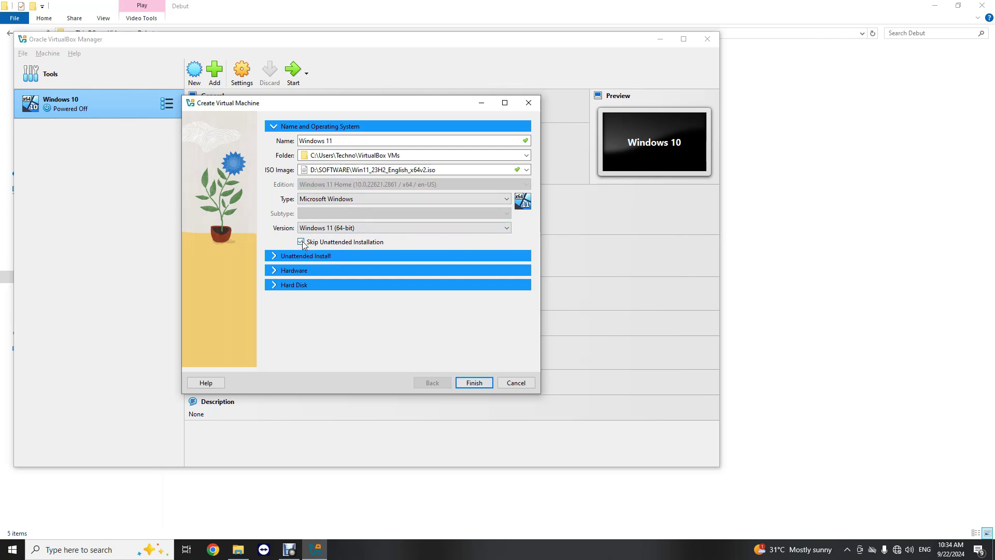
left_click(276, 256)
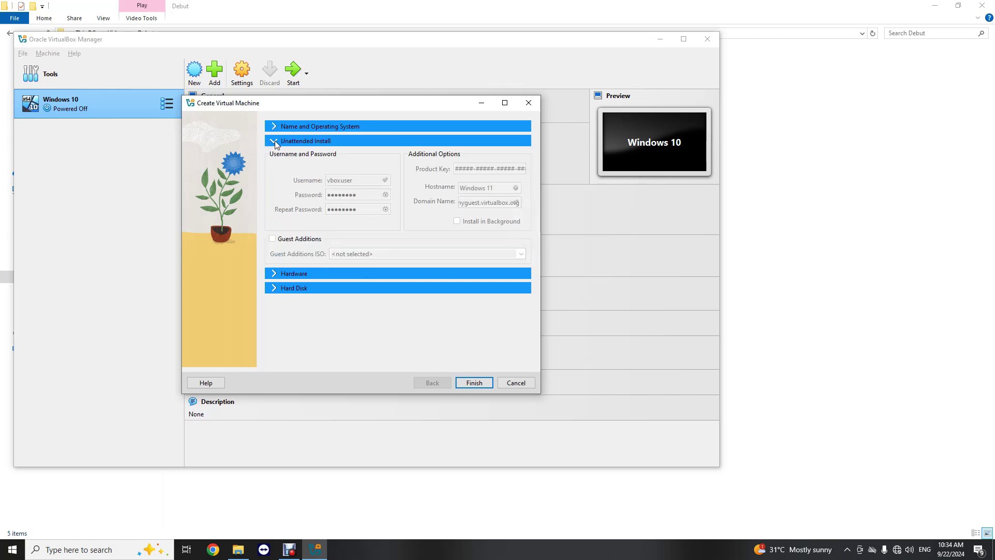
left_click(275, 275)
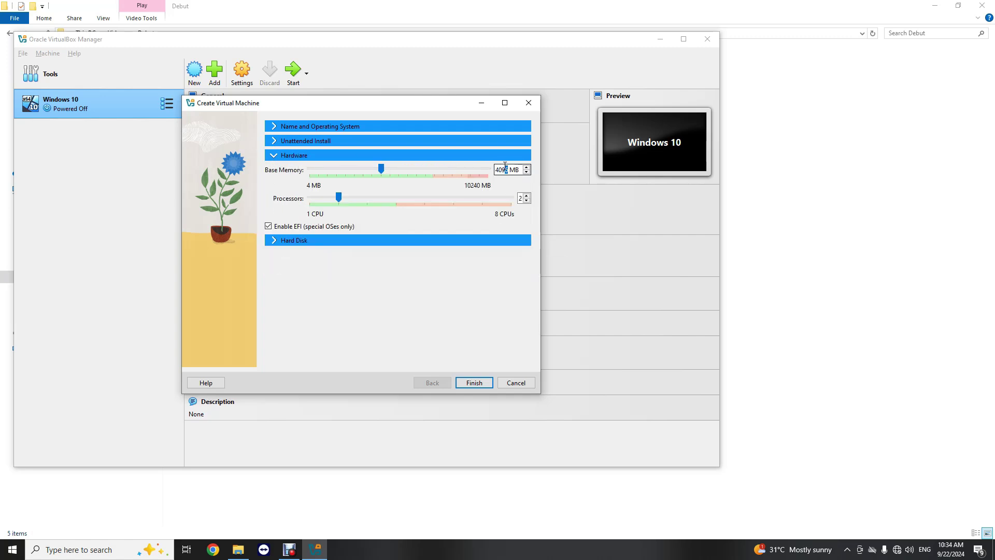
key("BackSpace")
key("BackSpace")
key("BackSpace")
key("BackSpace")
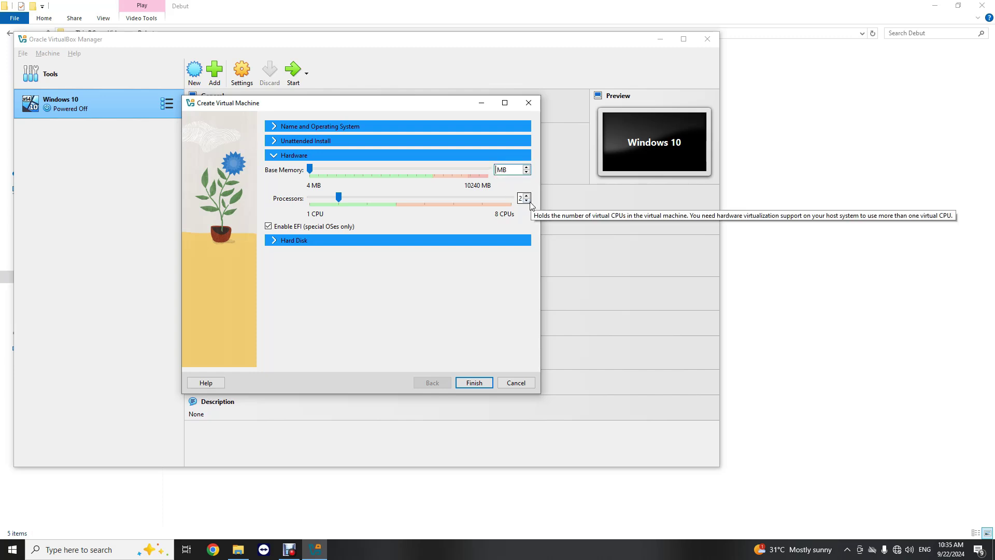
type("5120")
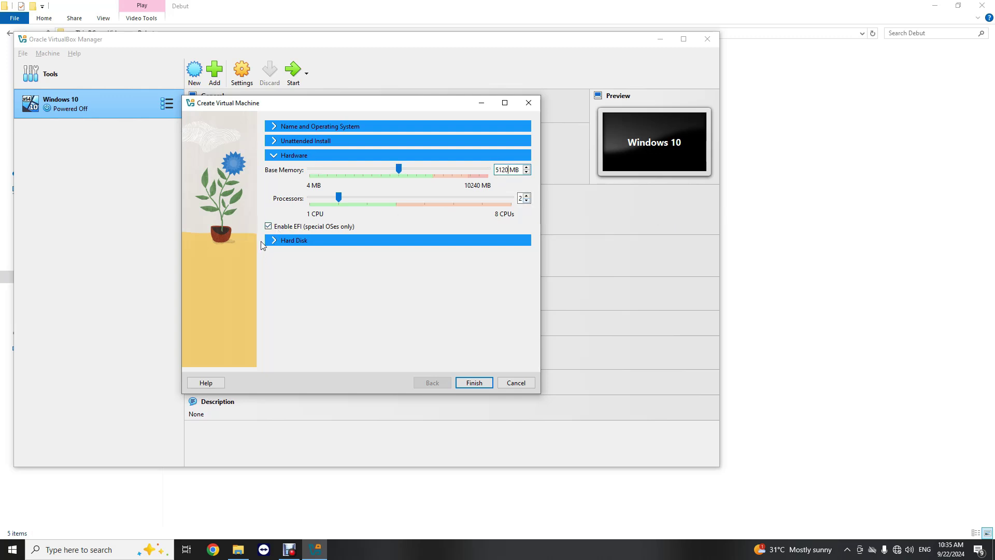
- Shrink the virtual hard disk from 80 GB to 64 GB and finish creating the machine
left_click(278, 242)
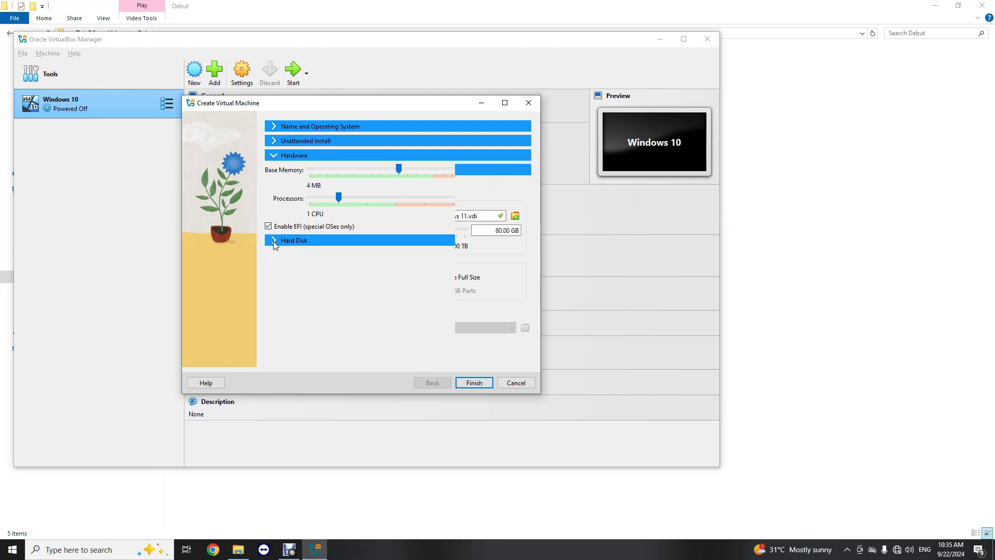
left_click(501, 230)
key("BackSpace")
key("BackSpace")
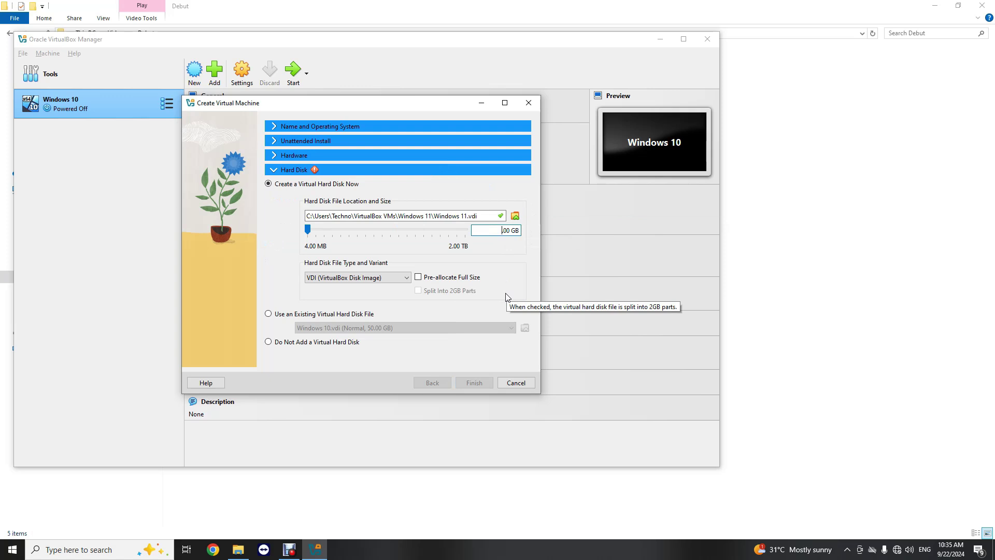
type("64")
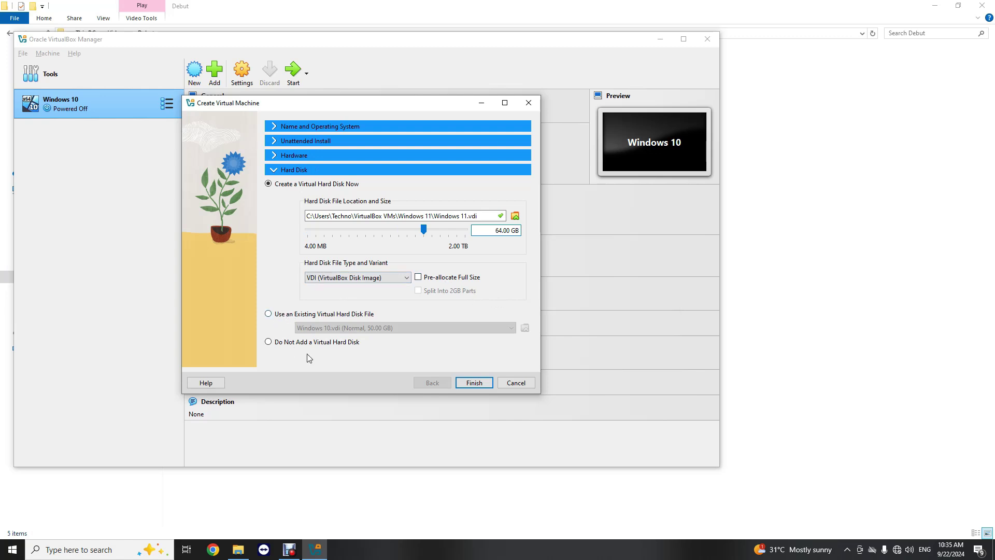
left_click(481, 384)
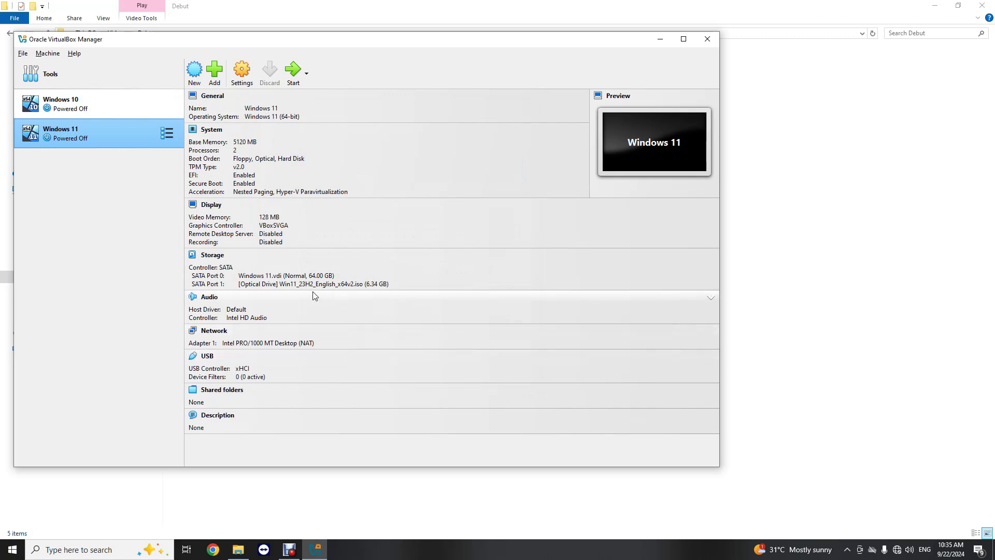
- Select the Windows 11 machine in the list and start it
right_click(123, 135)
left_click(97, 135)
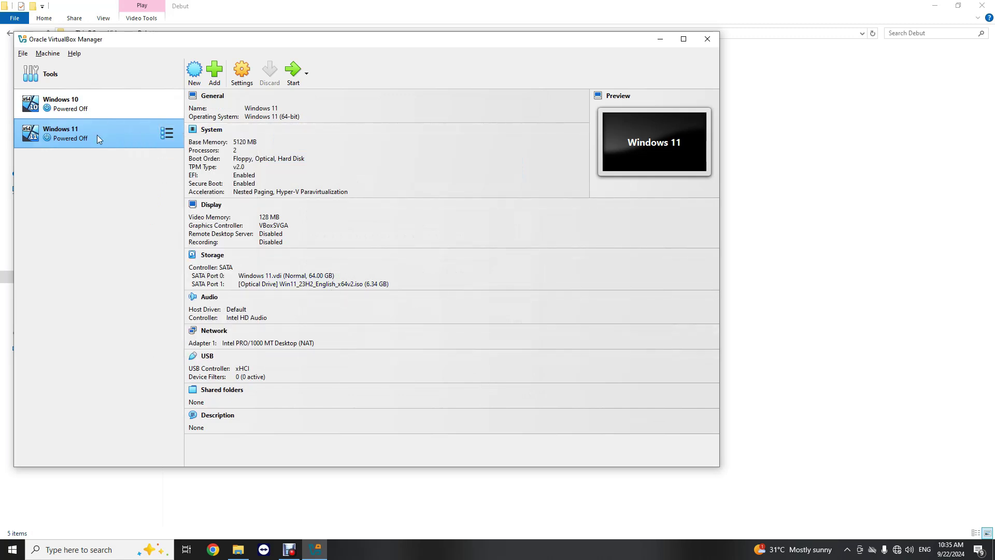
left_click(166, 138)
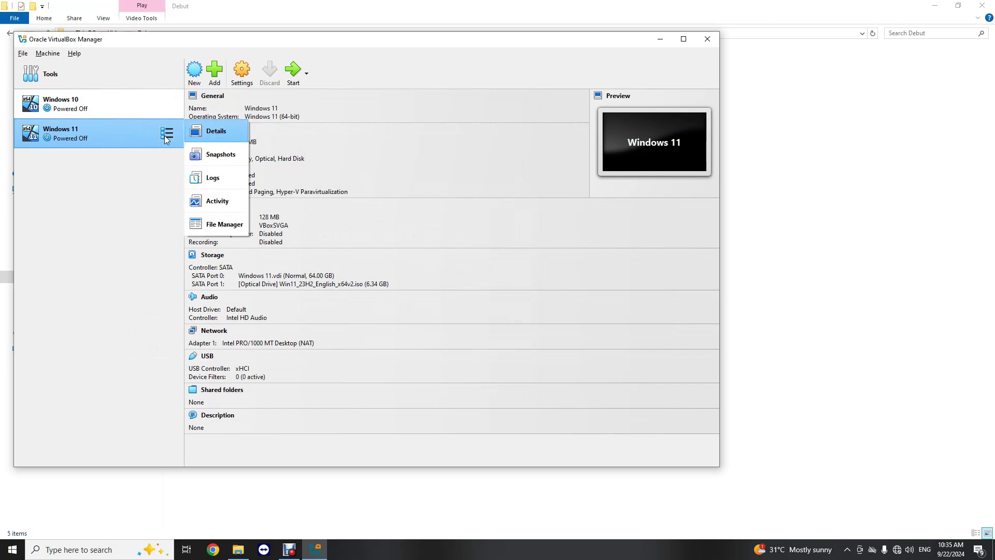
left_click(147, 132)
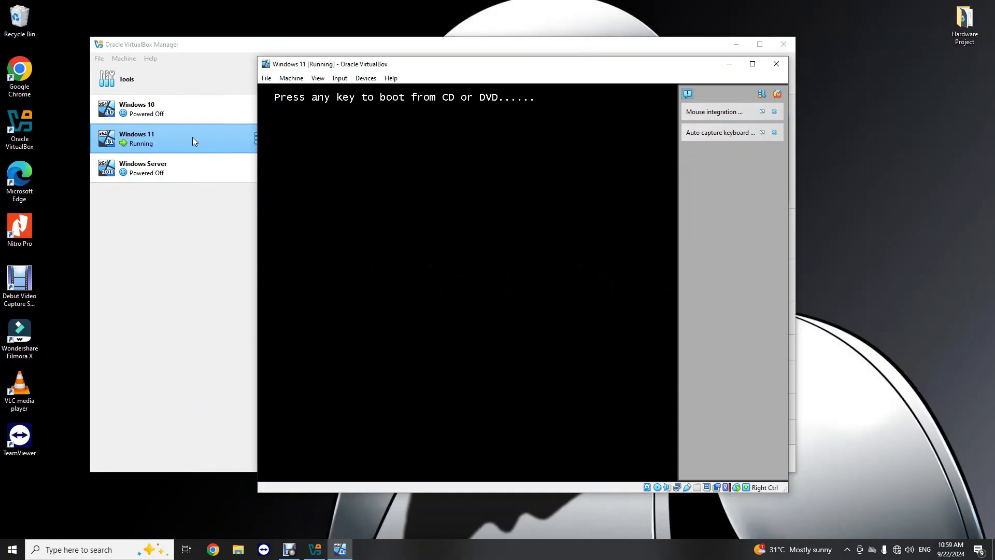
- Boot from the installation disc, then move and maximize the VM window
key("Return")
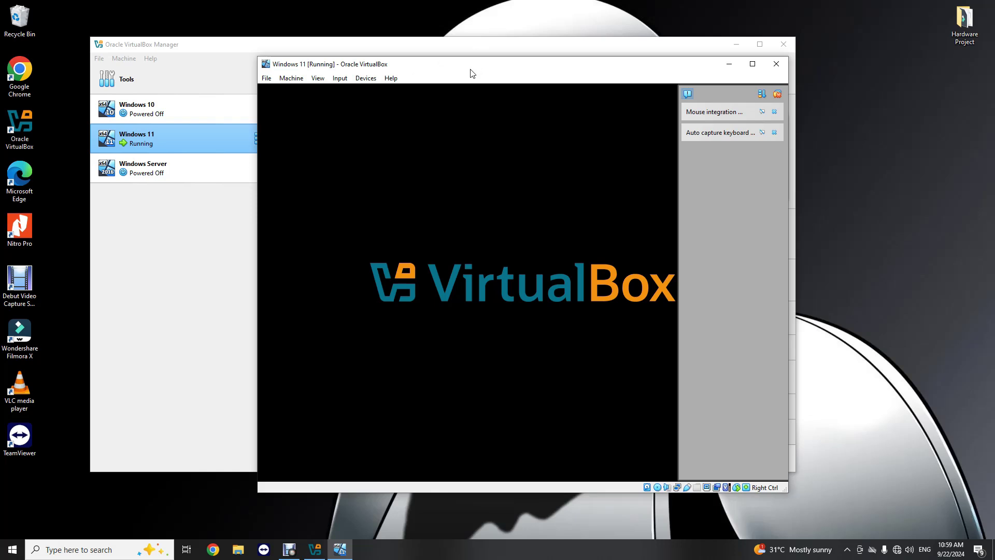
left_click_drag(470, 72, 434, 56)
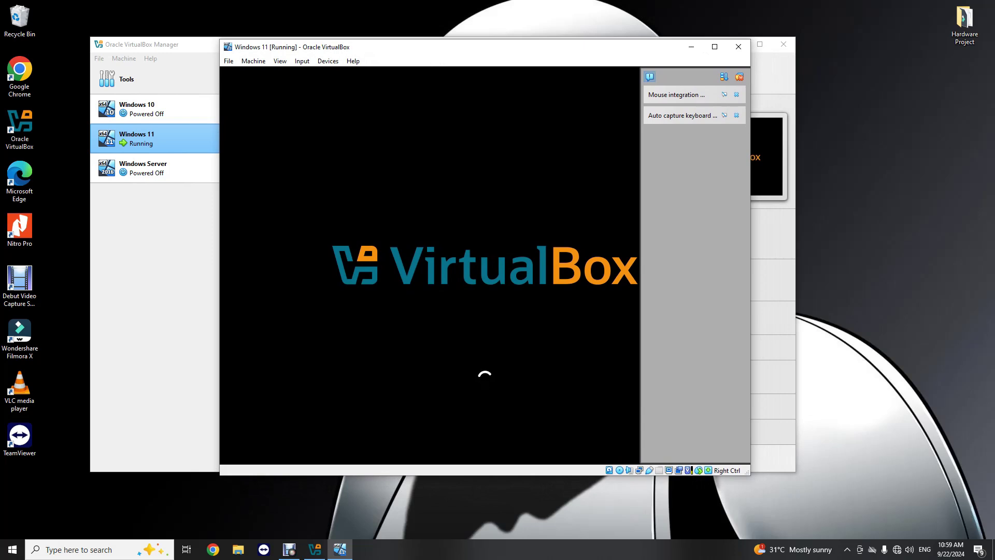
left_click(714, 45)
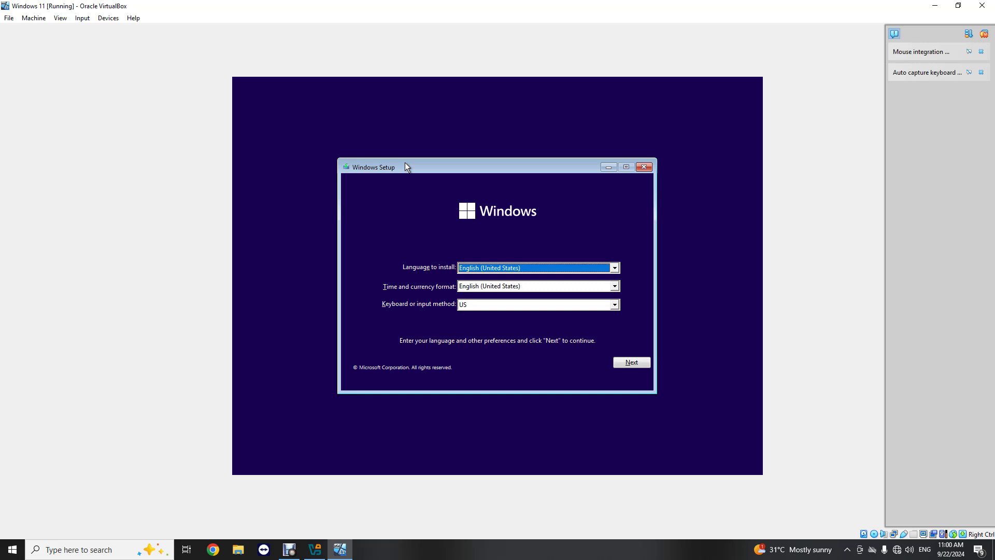
- Keep English (United States) as the time and currency format and begin installing Windows
left_click(567, 288)
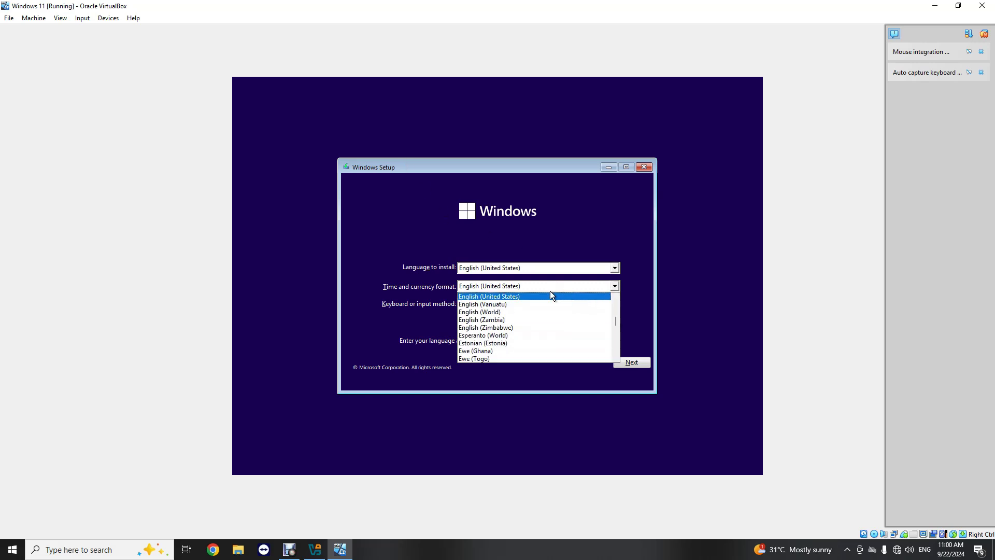
left_click(538, 293)
left_click(625, 363)
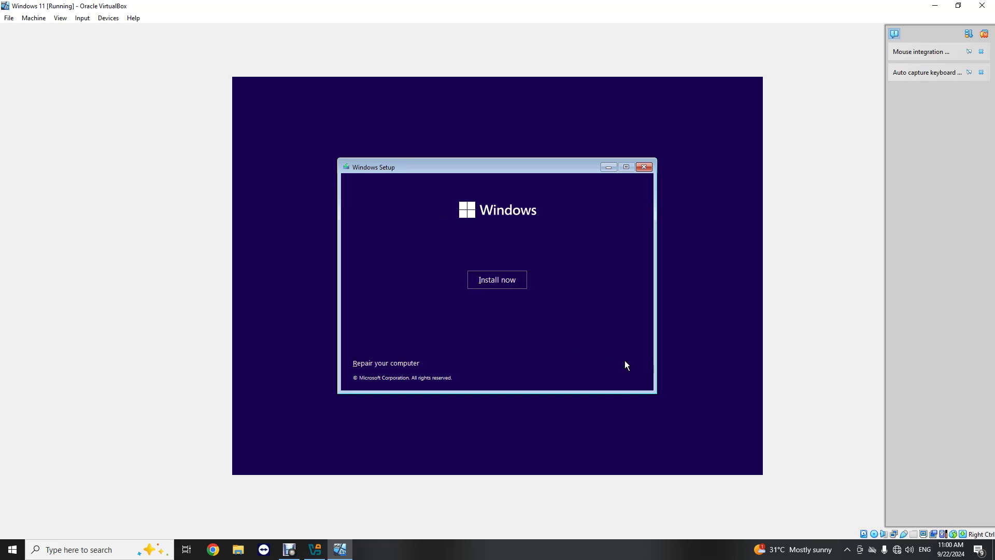
left_click(490, 279)
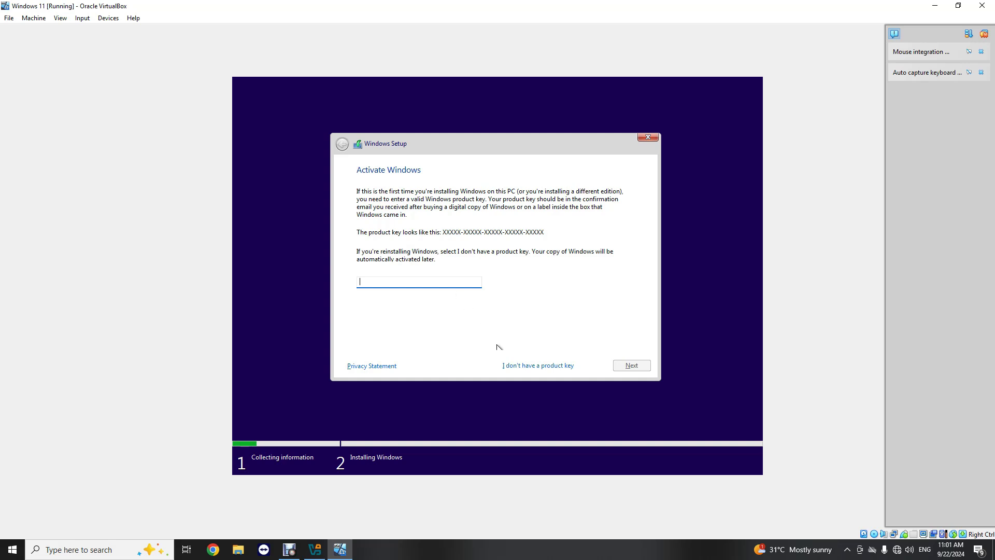
- Continue without a product key and select the Windows 11 Pro edition
left_click(527, 364)
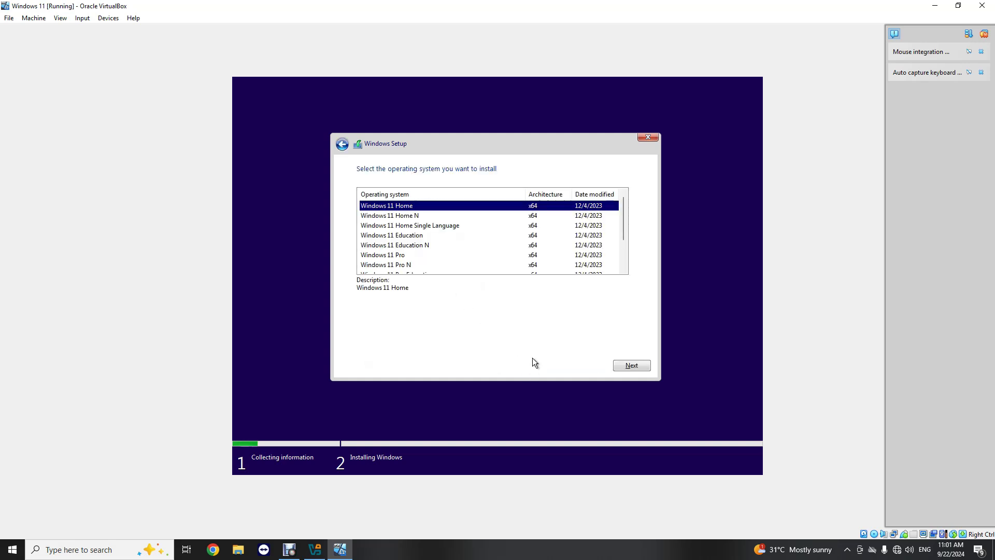
scroll(434, 228, "down", 1)
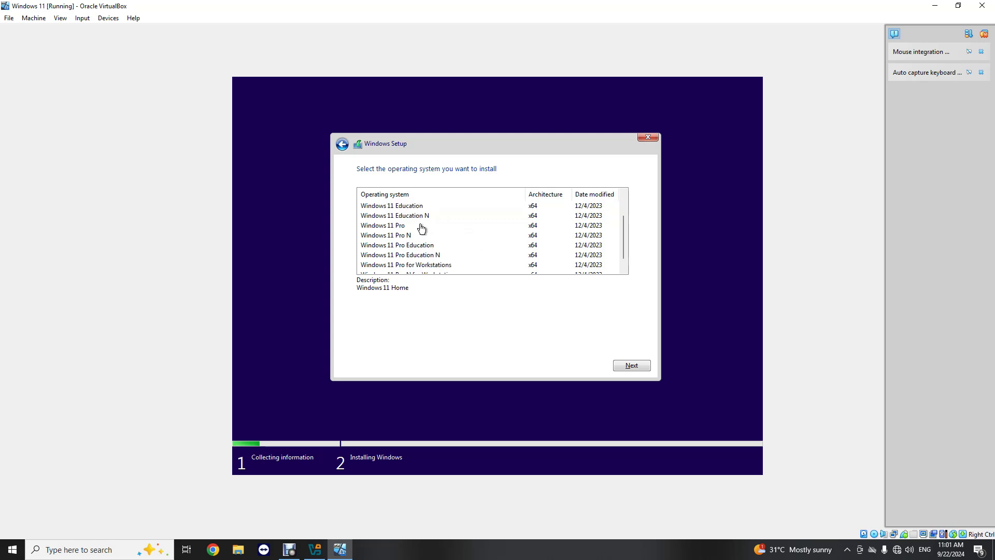
left_click(397, 226)
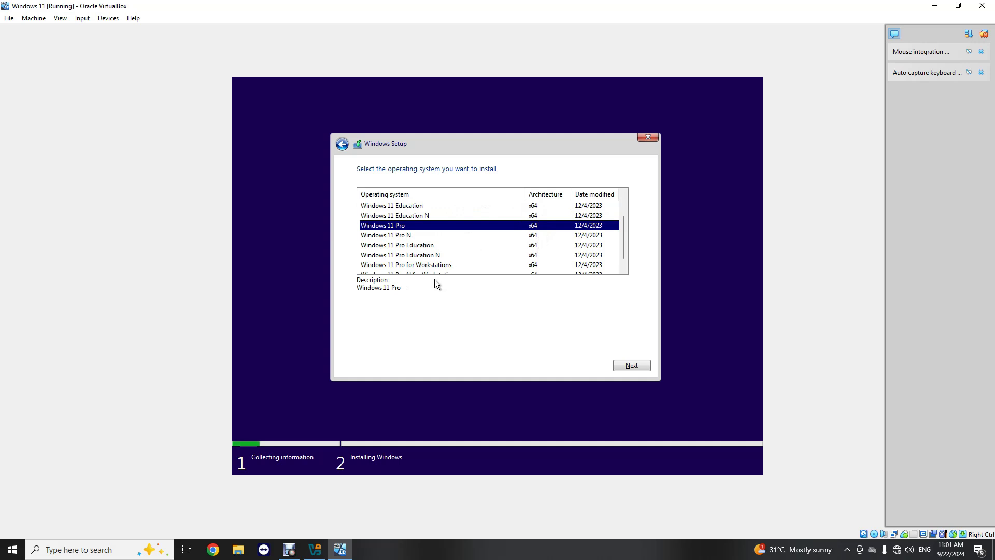
left_click(631, 366)
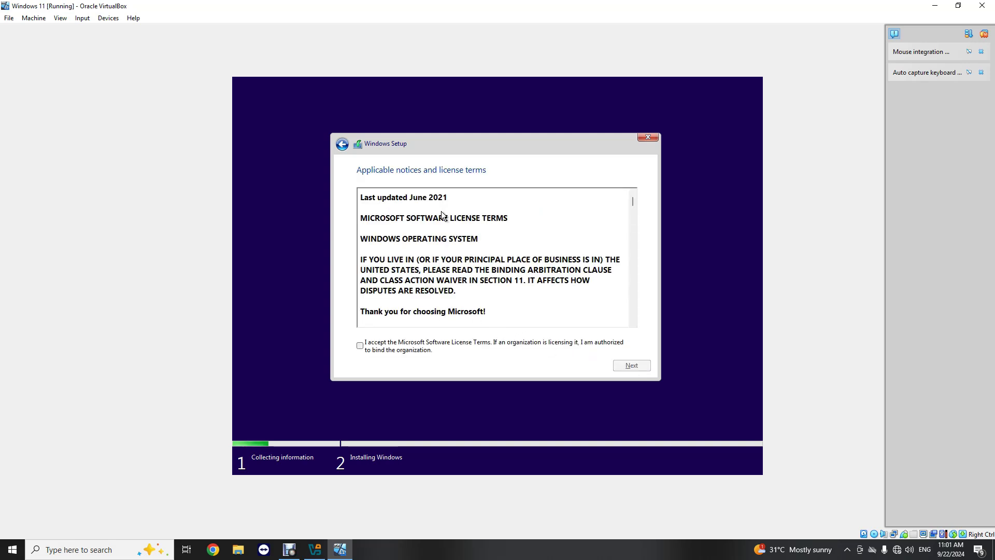
- Accept the Microsoft software license terms and continue
scroll(442, 214, "down", 10)
scroll(422, 203, "up", 10)
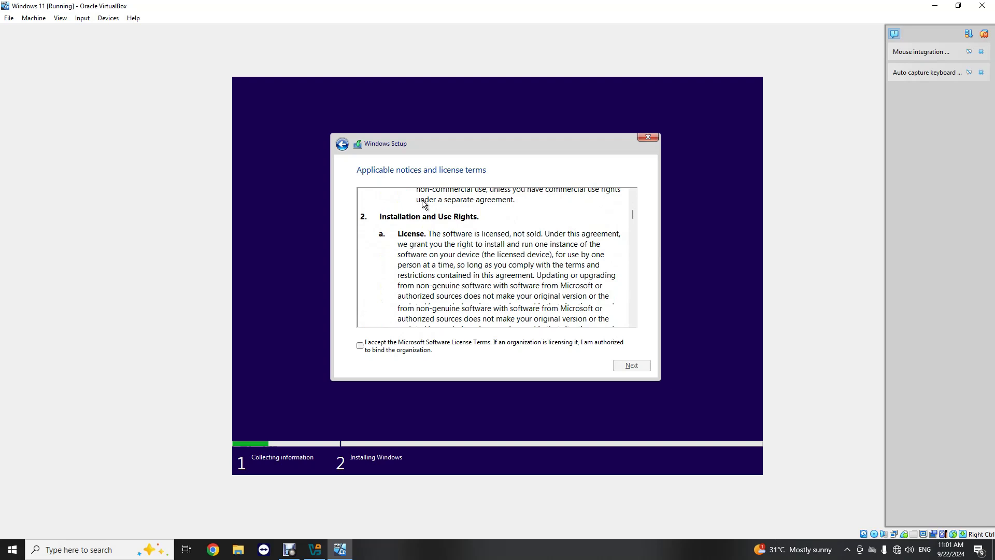
left_click(360, 346)
scroll(595, 251, "down", 6)
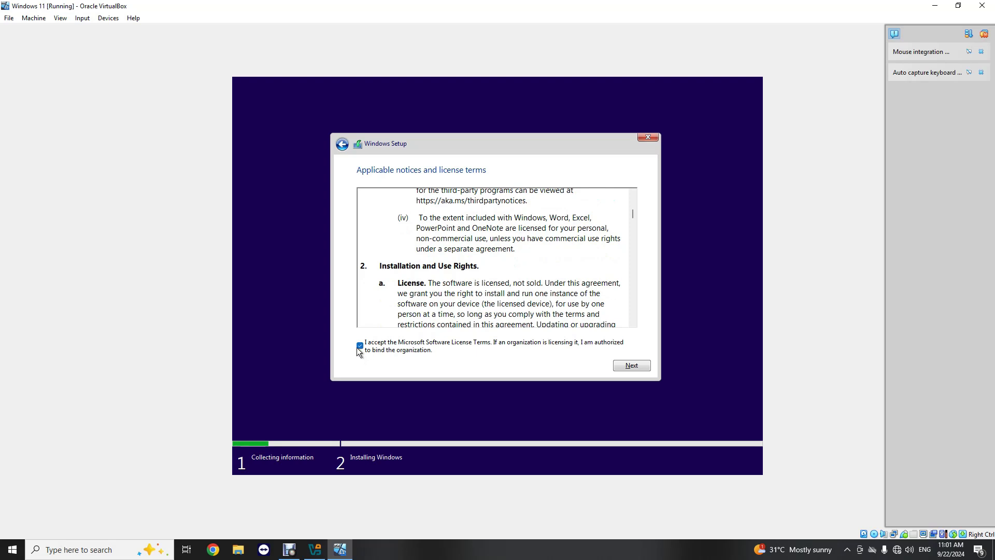
left_click(632, 365)
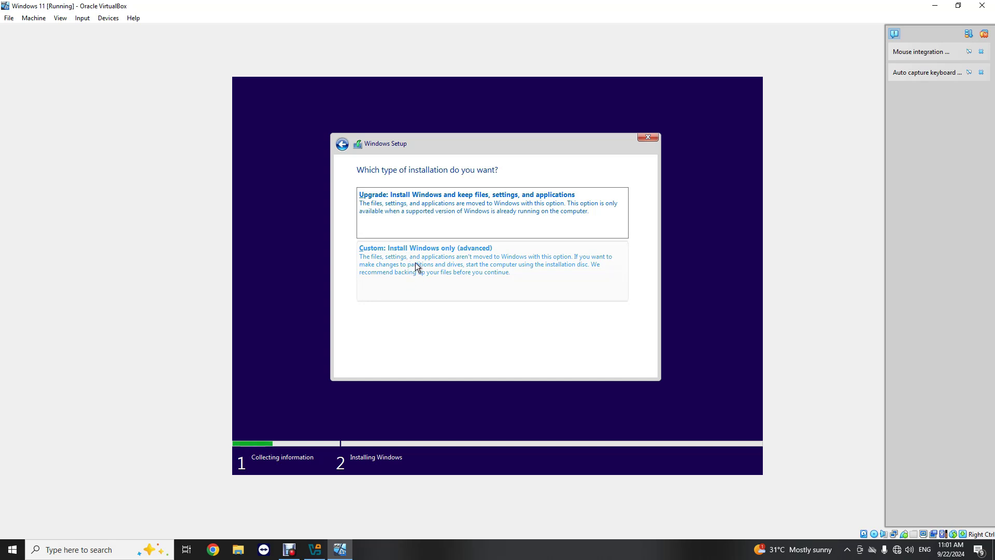
- Choose a Custom install and install onto Drive 0's 64.0 GB unallocated space
left_click(417, 262)
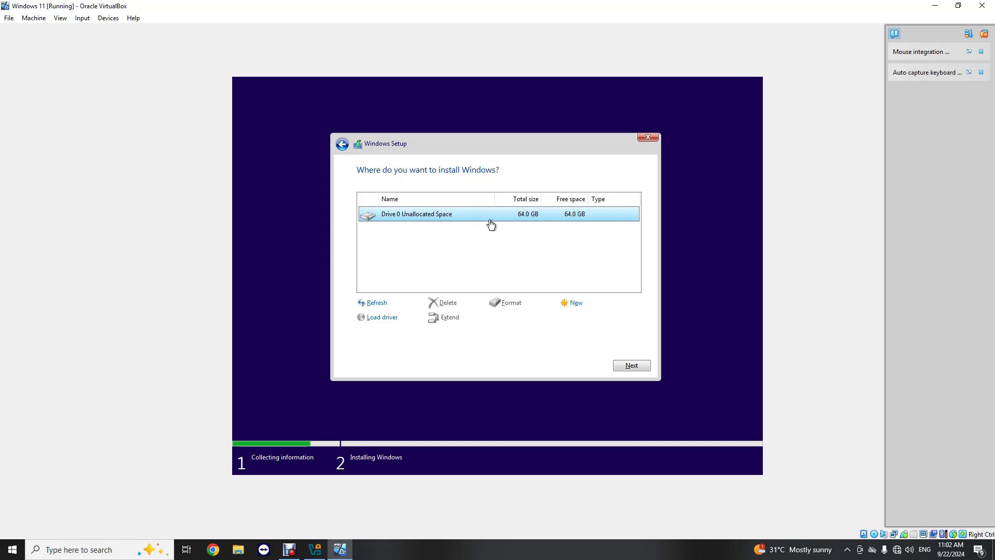
left_click(631, 365)
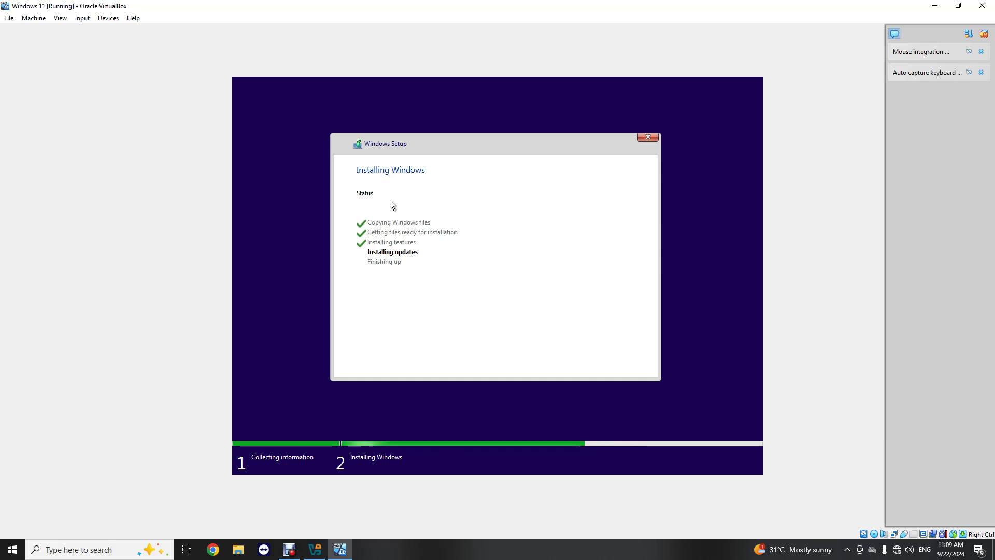
- Shrink the VM window, dismiss notifications, and hide the VirtualBox Manager
double_click(893, 6)
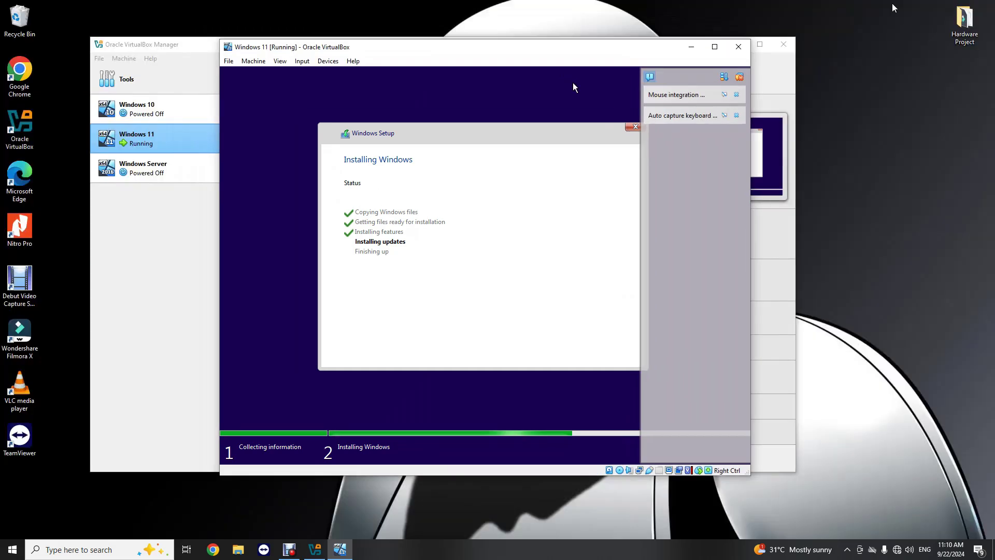
left_click(650, 77)
left_click_drag(499, 48, 543, 34)
left_click(730, 46)
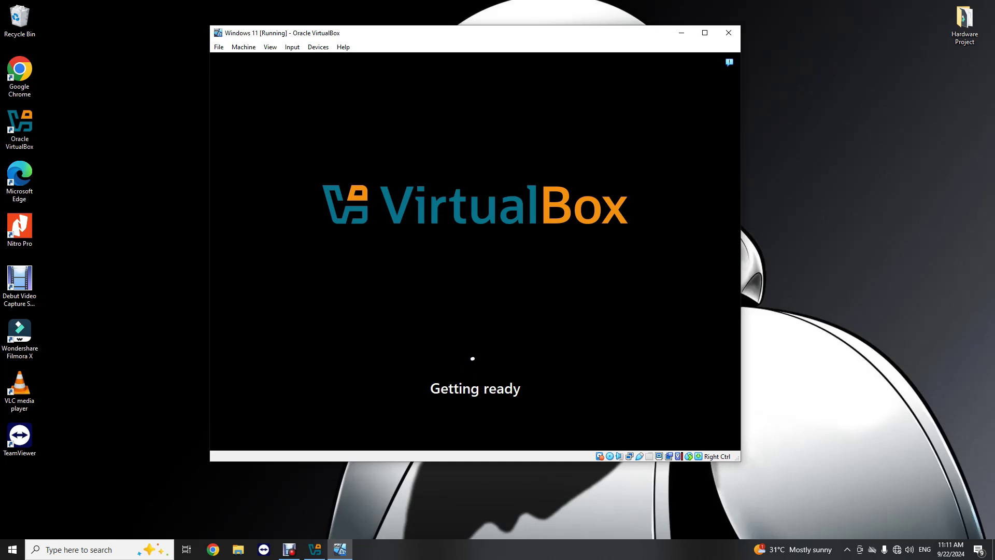
left_click(705, 33)
left_click(958, 6)
- Switch the VM display to full-screen mode, then to scaled mode
left_click(270, 46)
left_click(284, 60)
left_click(450, 294)
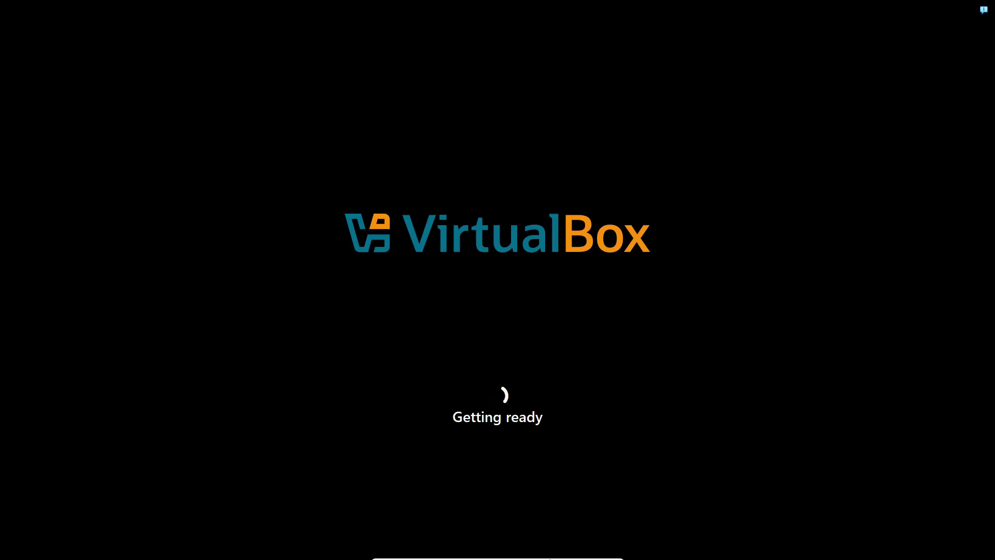
mouse_move(443, 536)
left_click(449, 554)
left_click(478, 474)
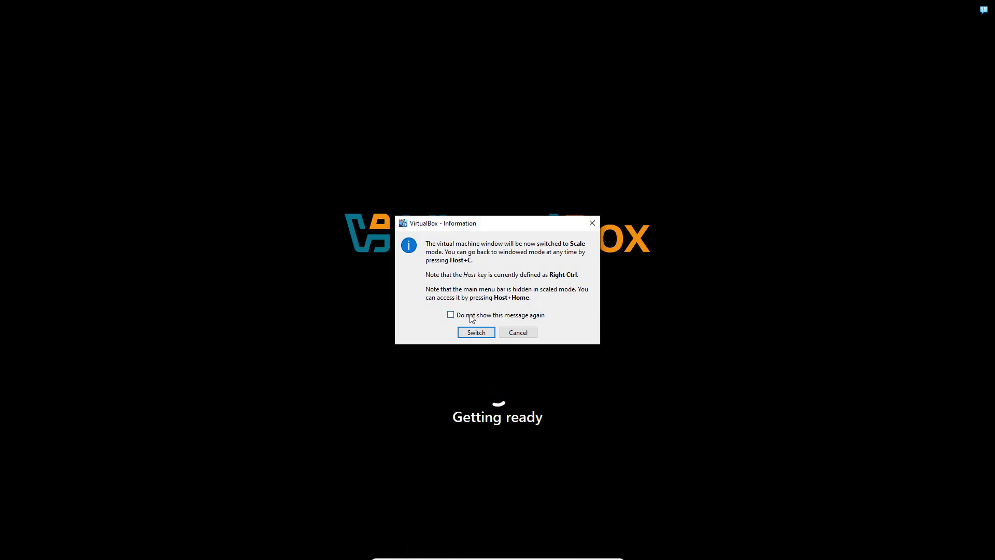
left_click(473, 335)
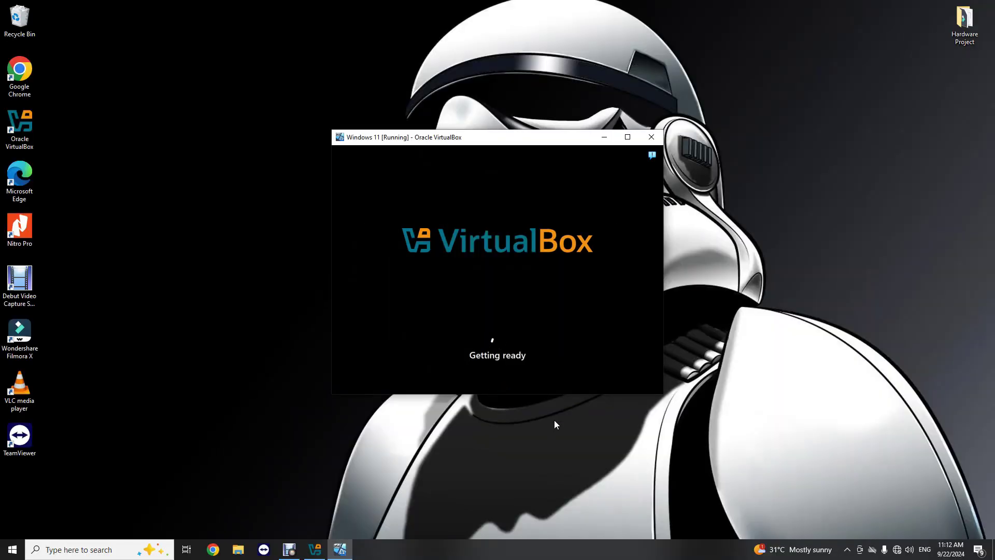
- Reposition the VM window, maximize it, then restore it to a smaller size
left_click_drag(495, 140, 510, 120)
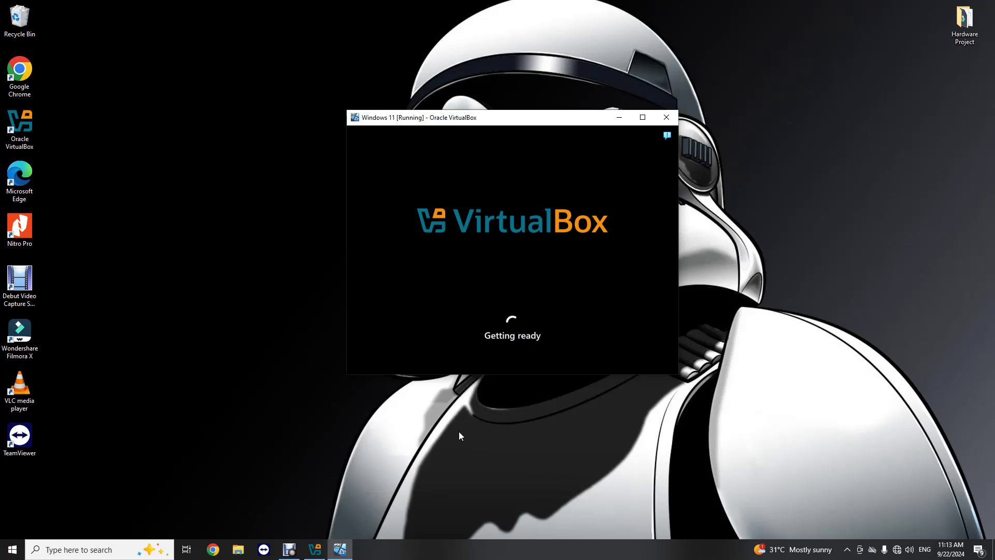
left_click(289, 549)
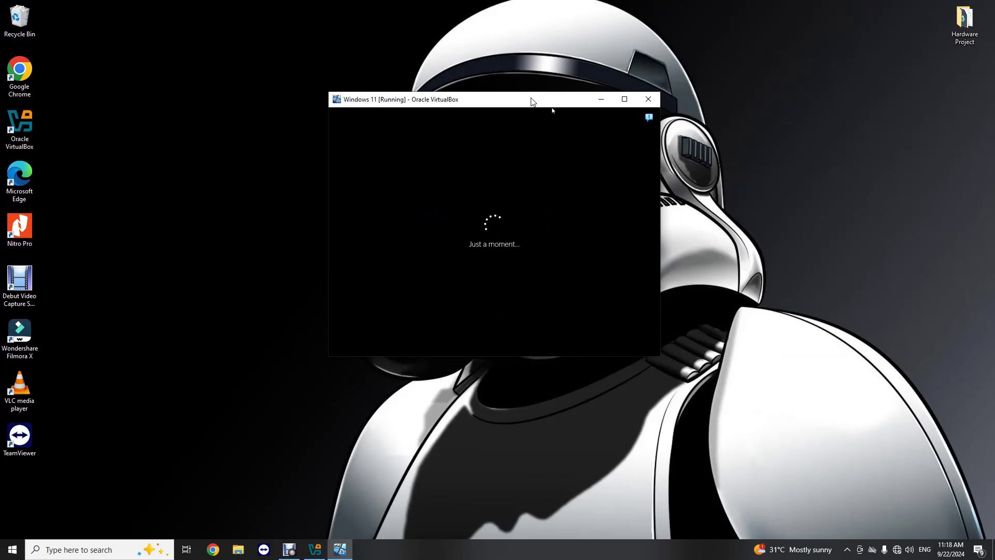
double_click(531, 101)
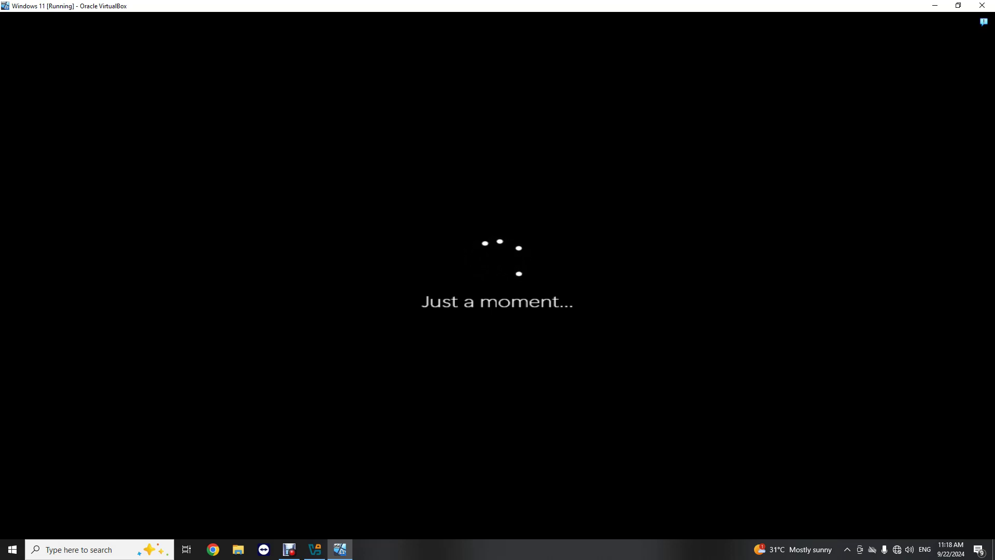
left_click(959, 5)
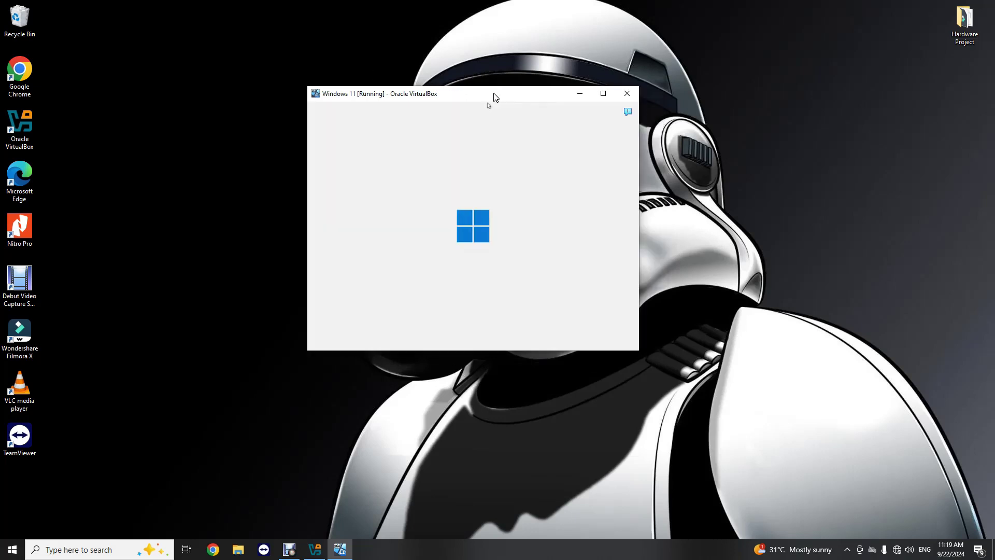
- Maximize the VM window and keep United States as the Windows setup country
double_click(493, 98)
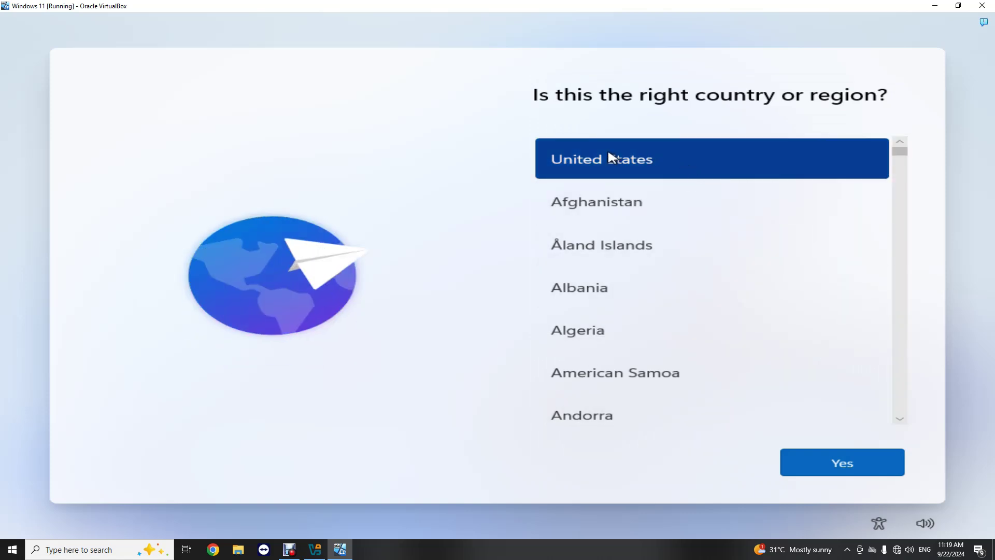
left_click(846, 466)
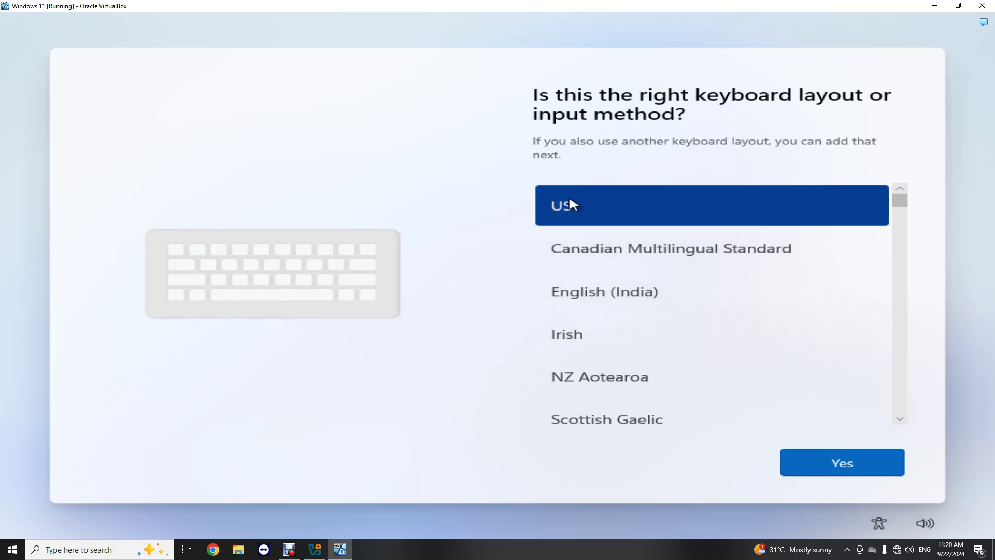
- Accept the US keyboard layout and skip adding a second layout
left_click(827, 466)
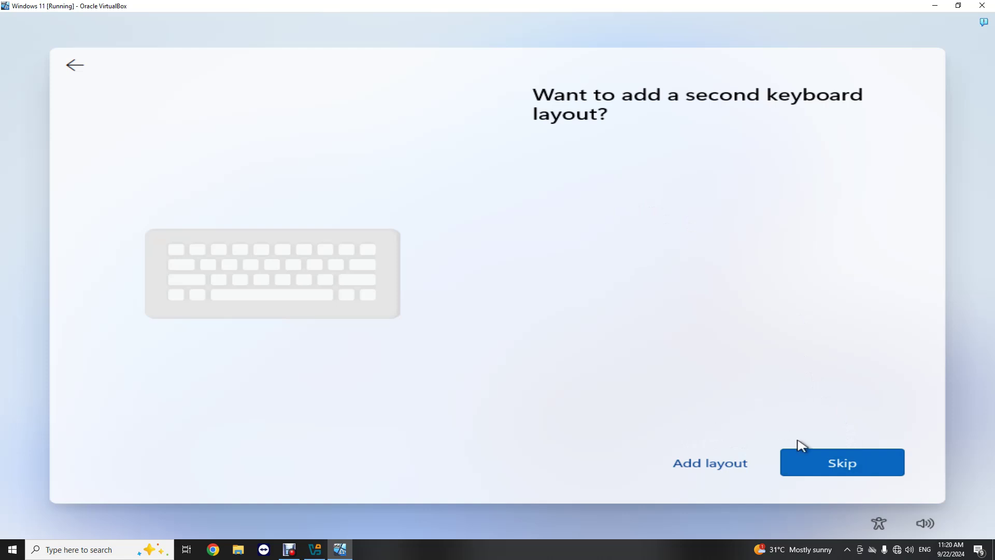
left_click(852, 466)
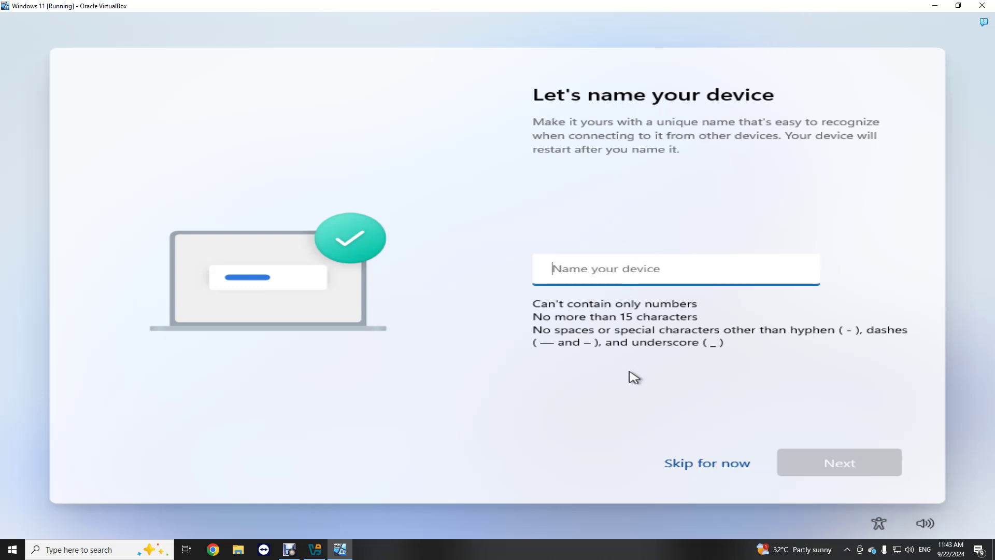
- Skip naming the device and restore the VirtualBox window to a smaller size
left_click(701, 469)
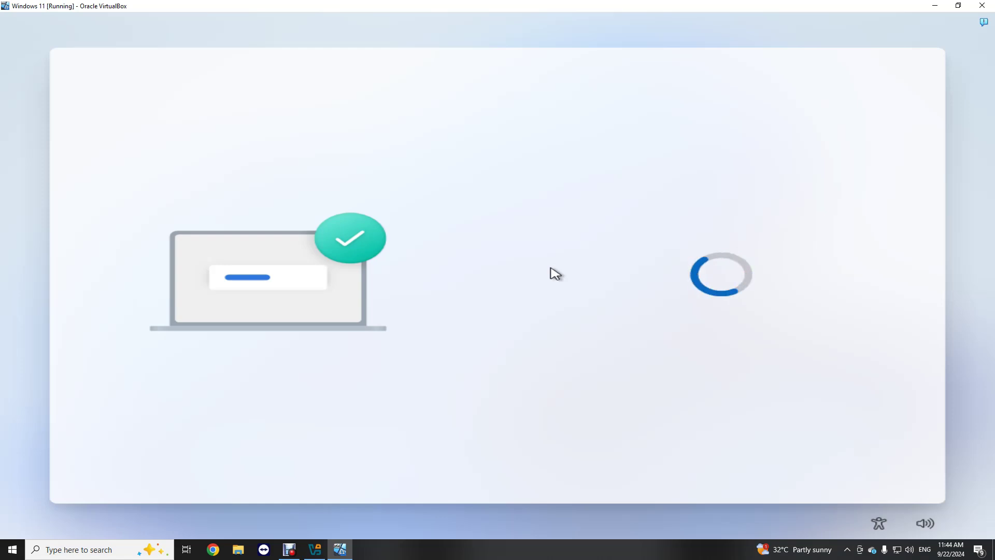
left_click(958, 5)
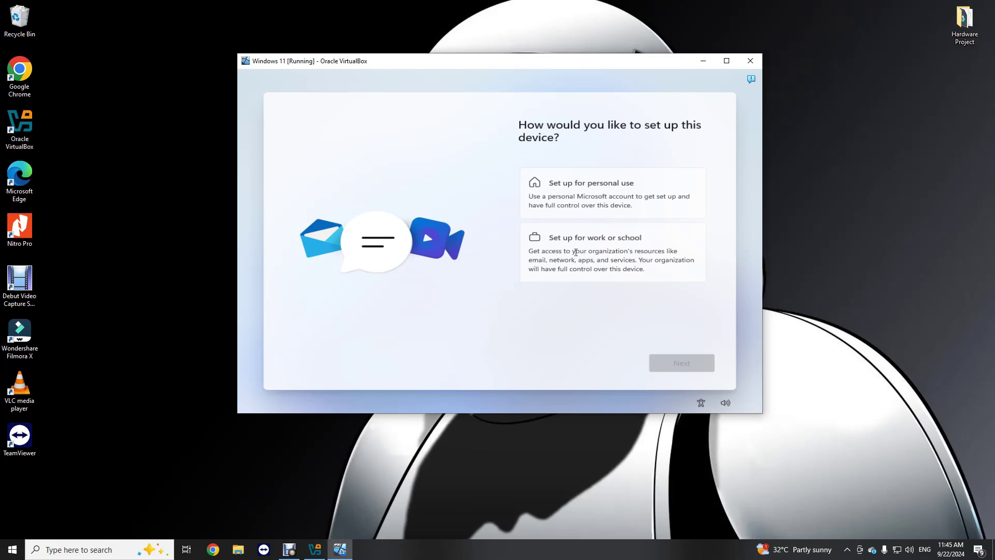
- Choose 'Set up for work or school' and continue to the Microsoft sign-in page
left_click(575, 253)
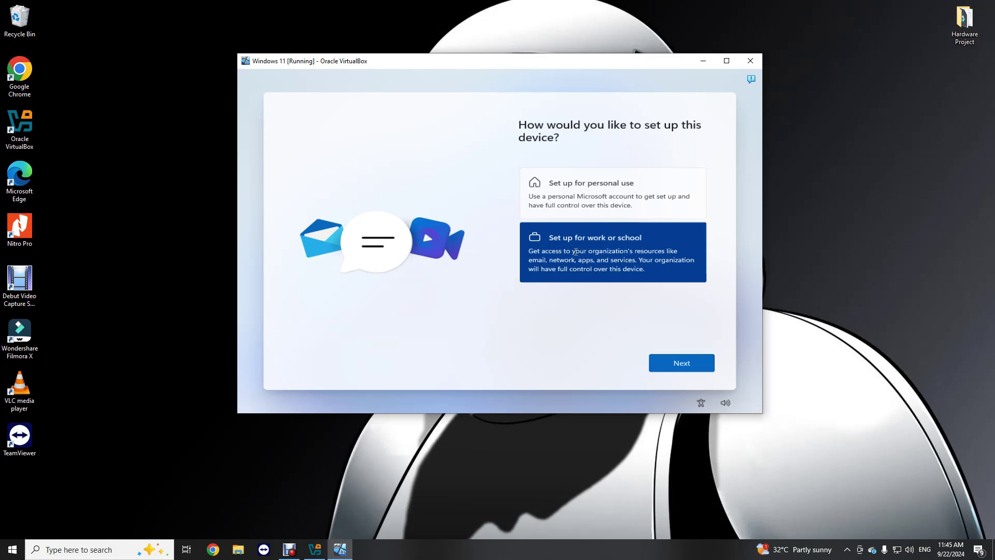
left_click(676, 367)
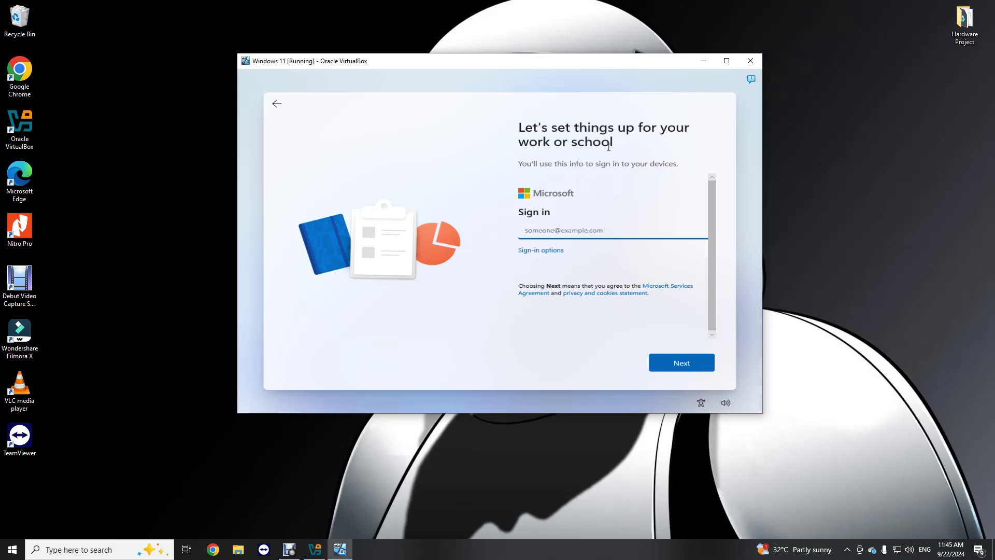
- From Sign-in options, pick 'Domain join instead' of a Microsoft account
left_click(540, 253)
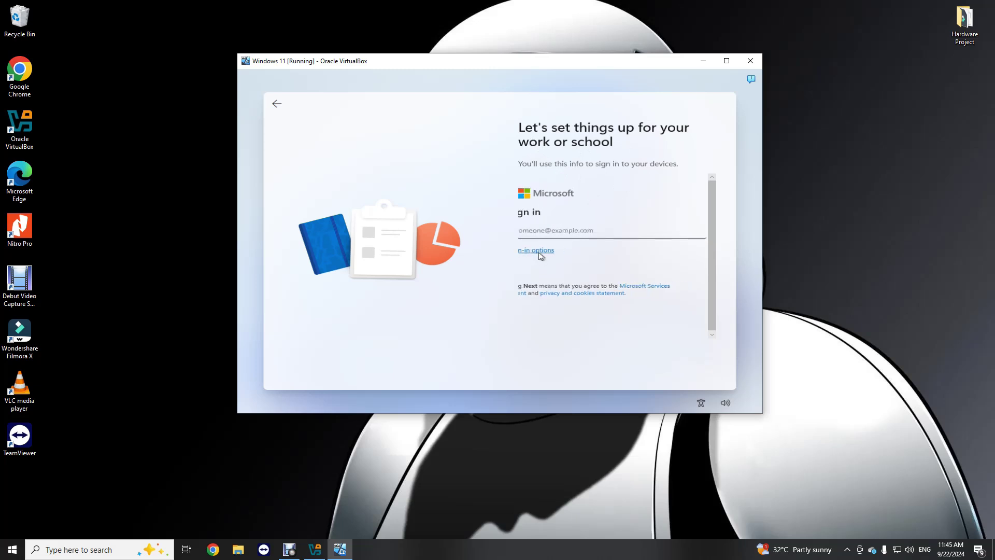
left_click(560, 272)
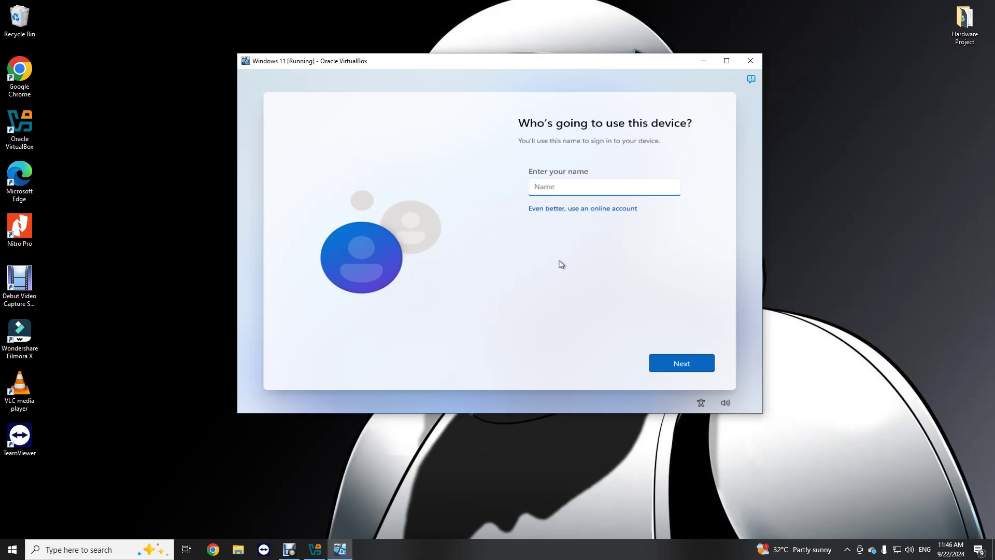
- Enter the local account's user name, then set and confirm its password
type("Techbn")
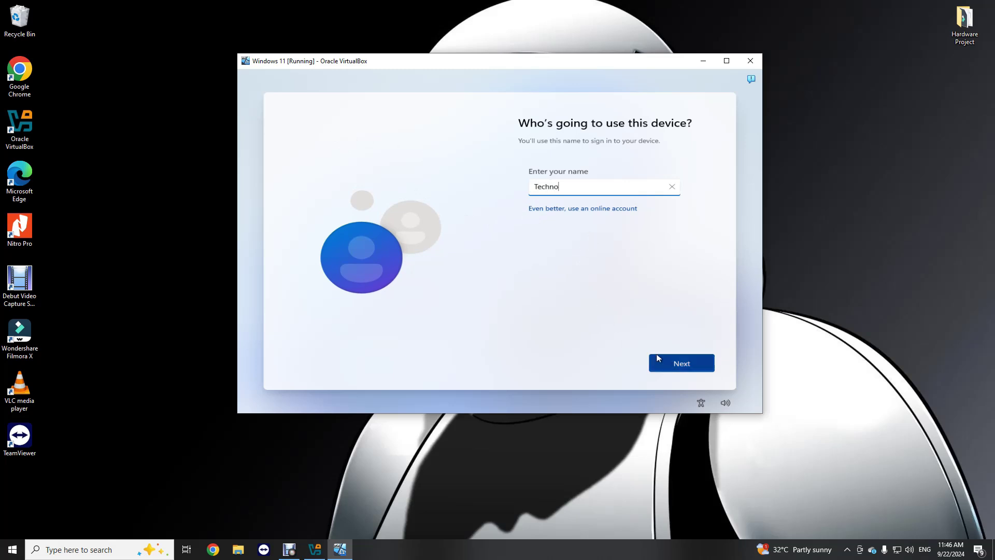
left_click(659, 358)
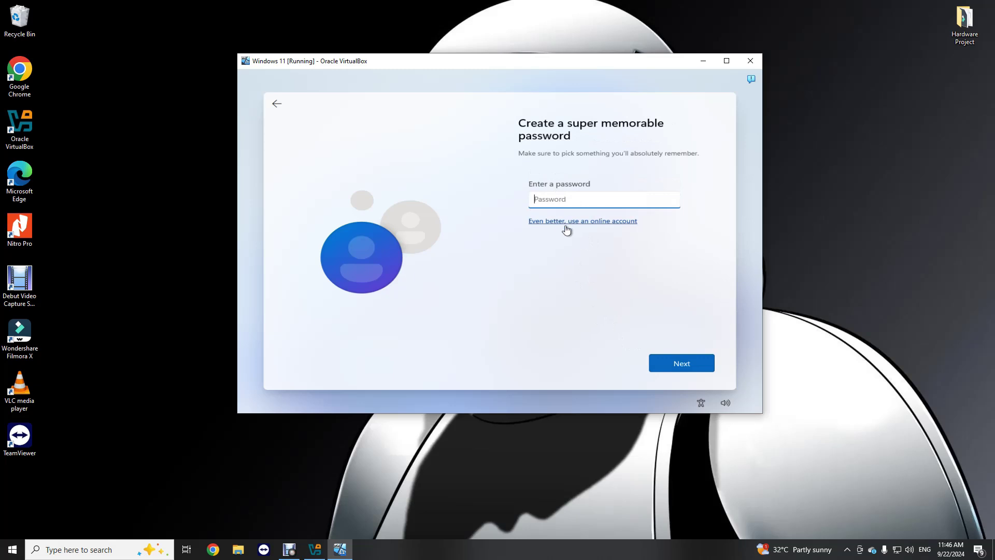
type("1")
key("BackSpace")
key("BackSpace")
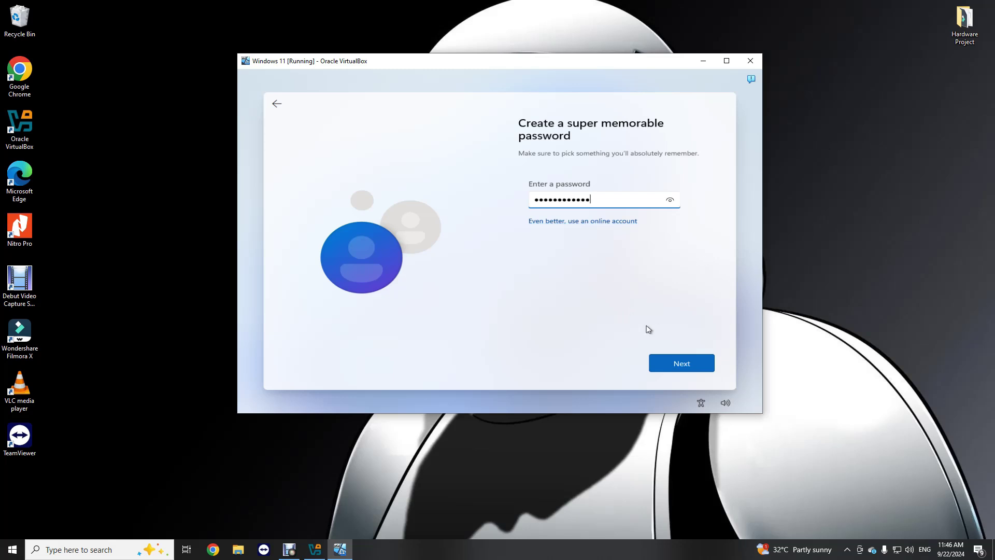
left_click(681, 362)
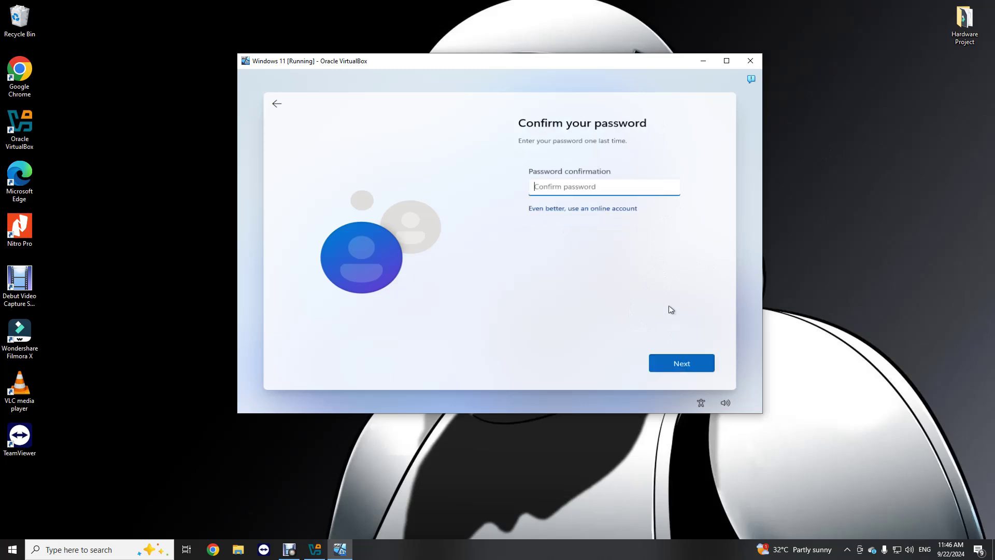
type("••")
key("BackSpace")
key("BackSpace")
type("••")
key("Return")
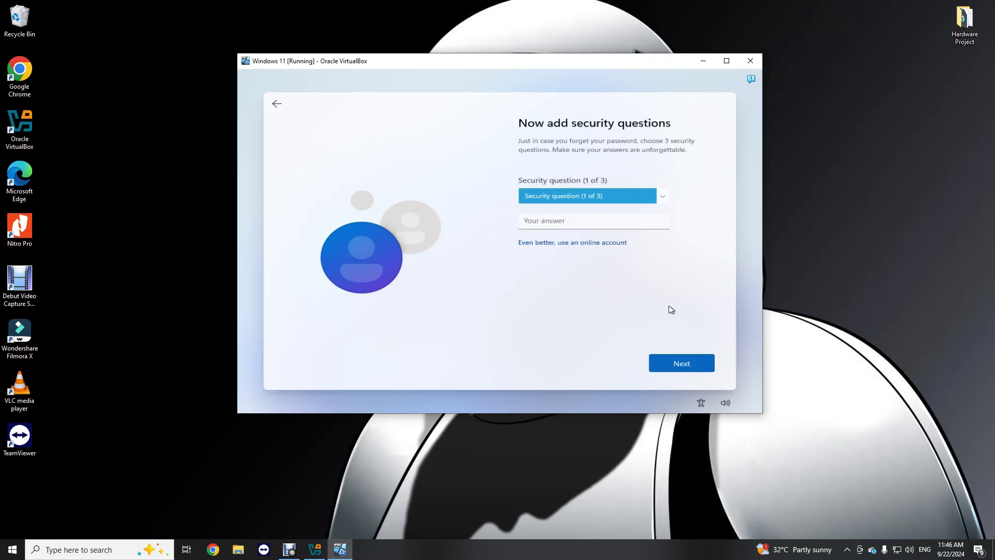
- Answer the first pet's name and birth city security questions
left_click(663, 200)
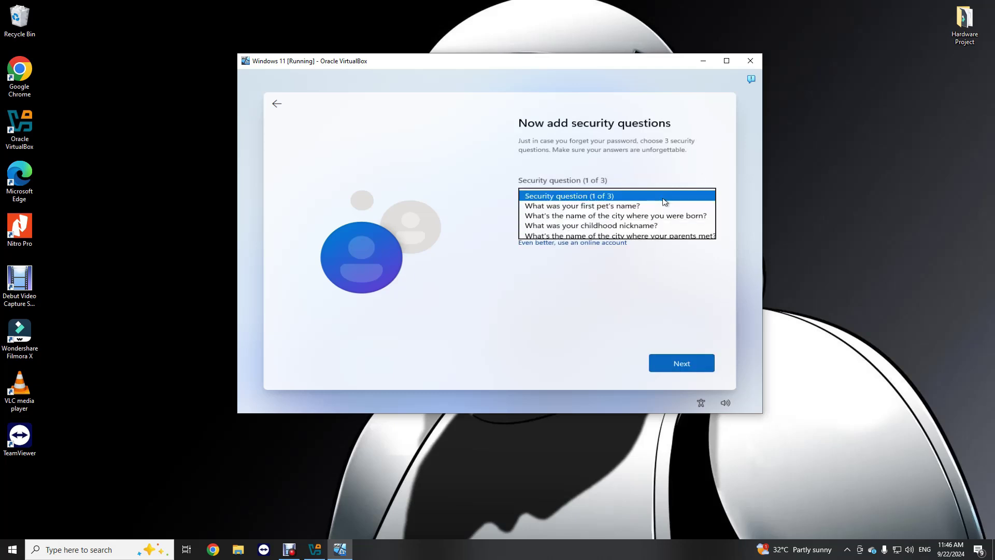
left_click(617, 207)
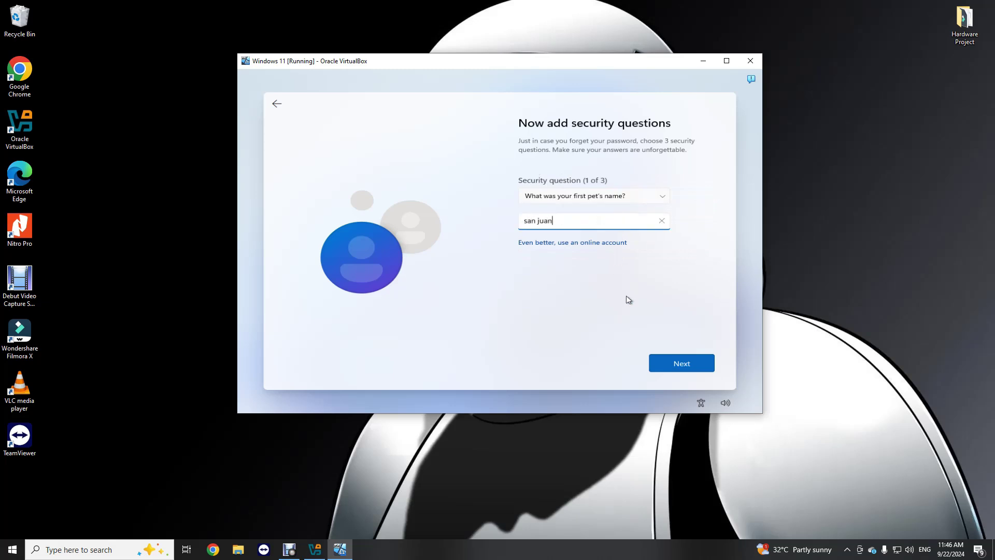
left_click(682, 364)
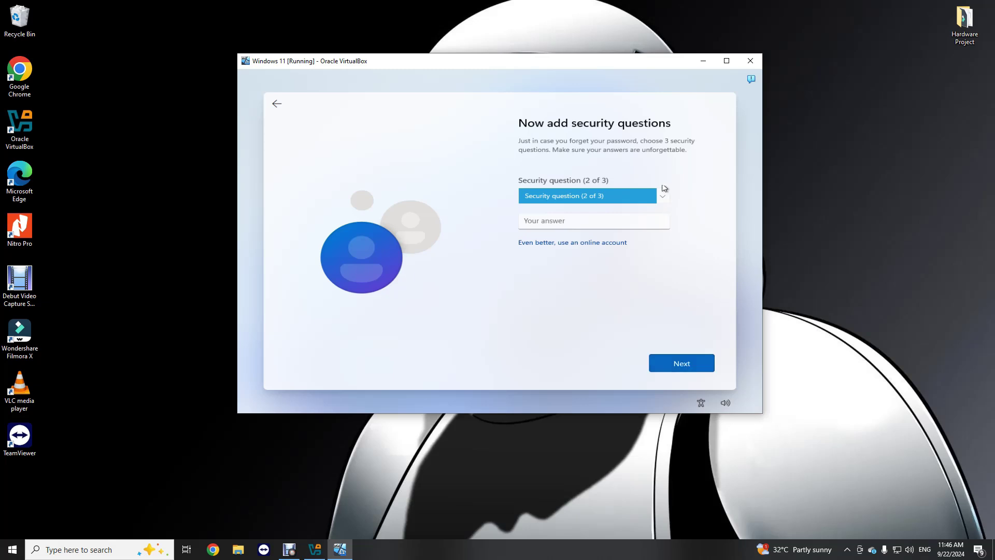
left_click(660, 192)
left_click(611, 206)
left_click(574, 218)
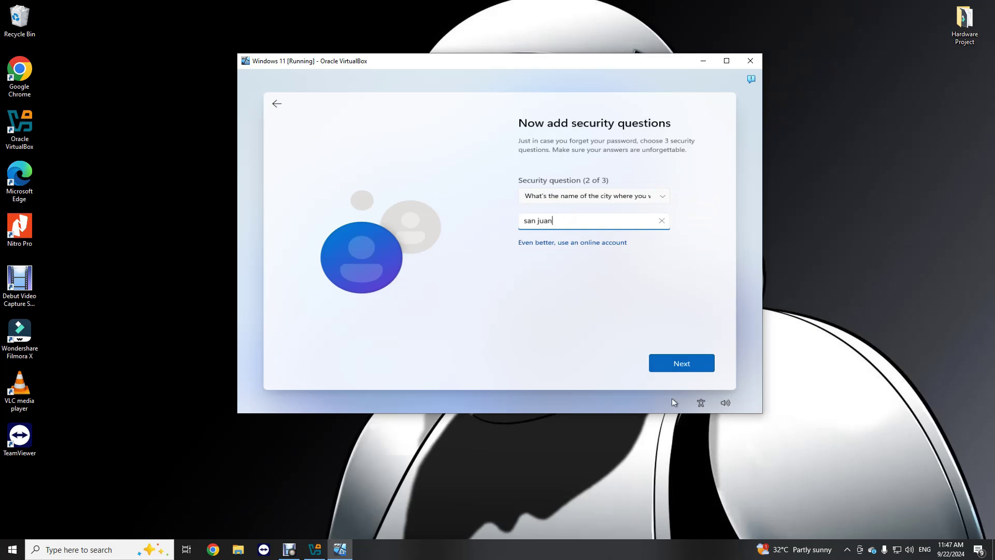
left_click(680, 372)
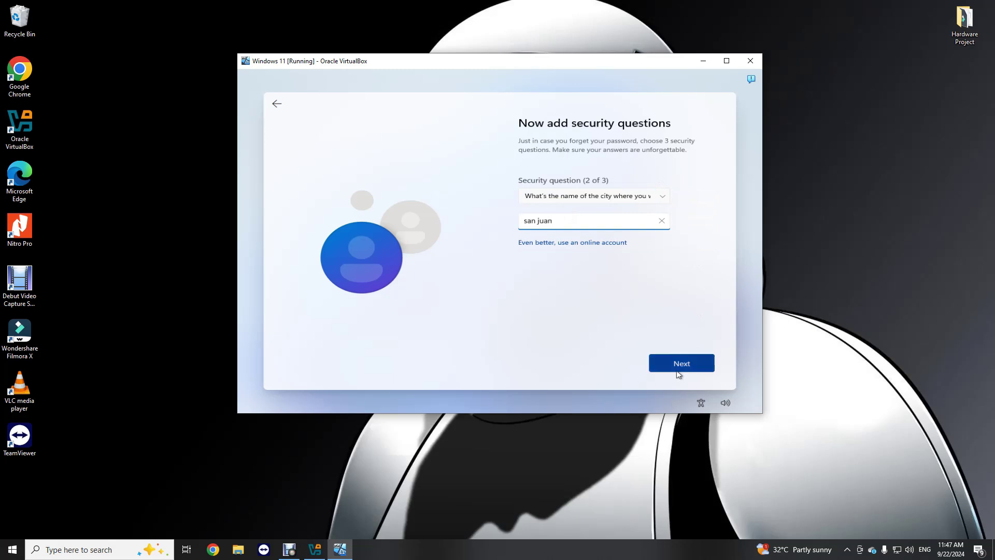
- Pick the childhood nickname question for the third slot and type its answer
left_click(660, 203)
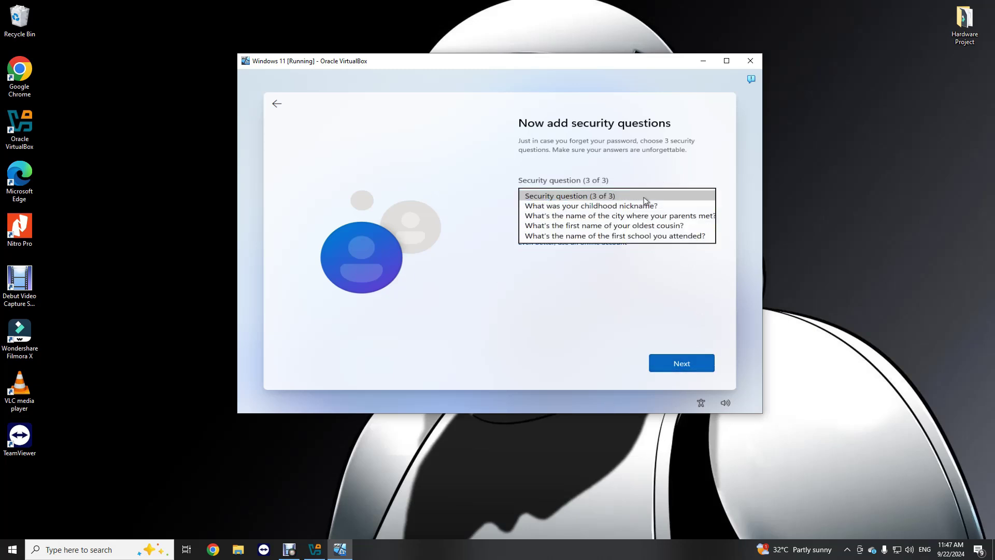
left_click(591, 206)
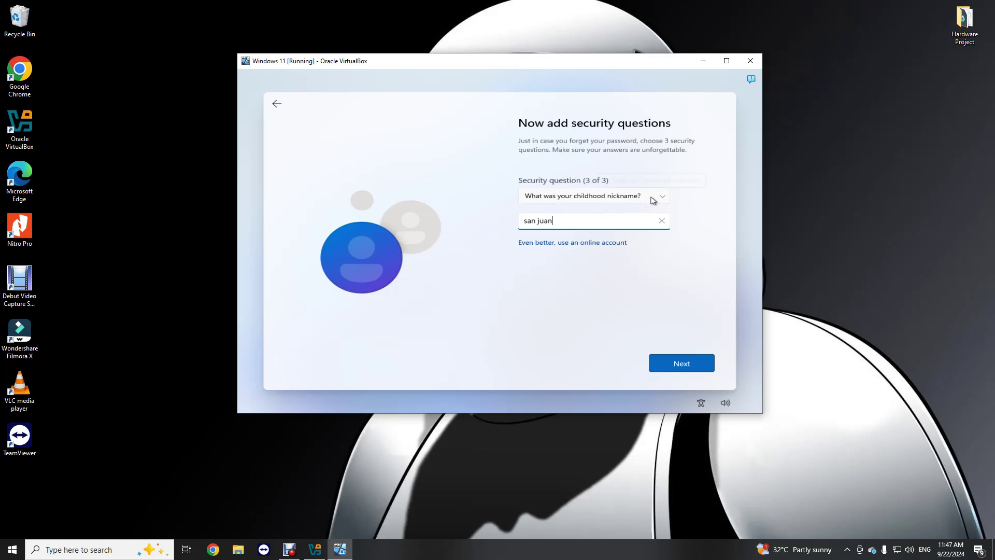
- Submit the third security answer and maximize the virtual machine window
left_click(678, 367)
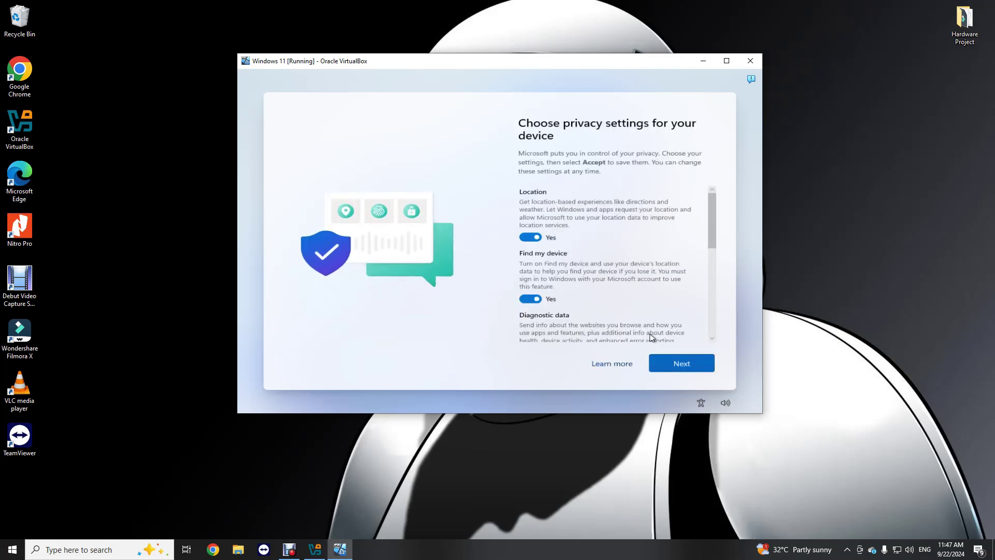
left_click(719, 67)
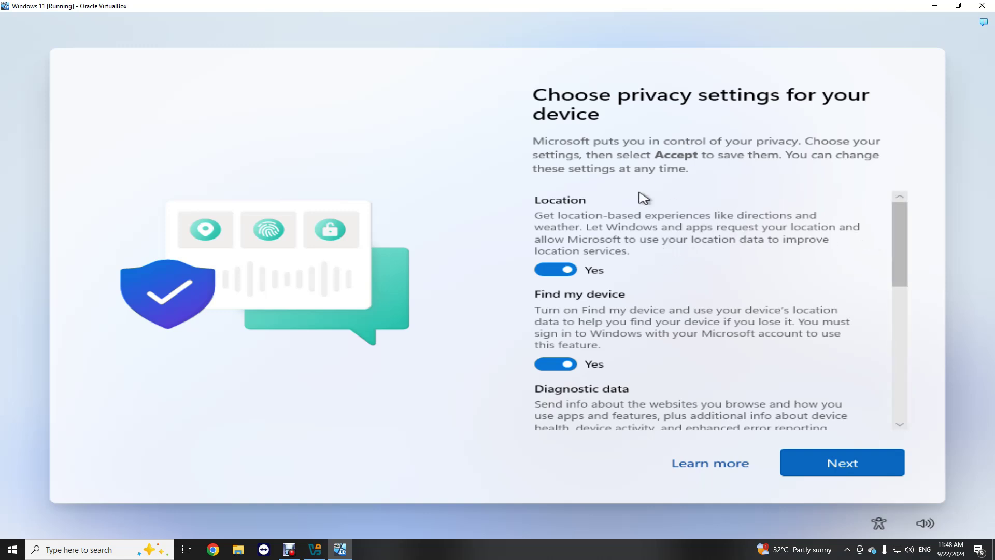
scroll(621, 250, "down", 1)
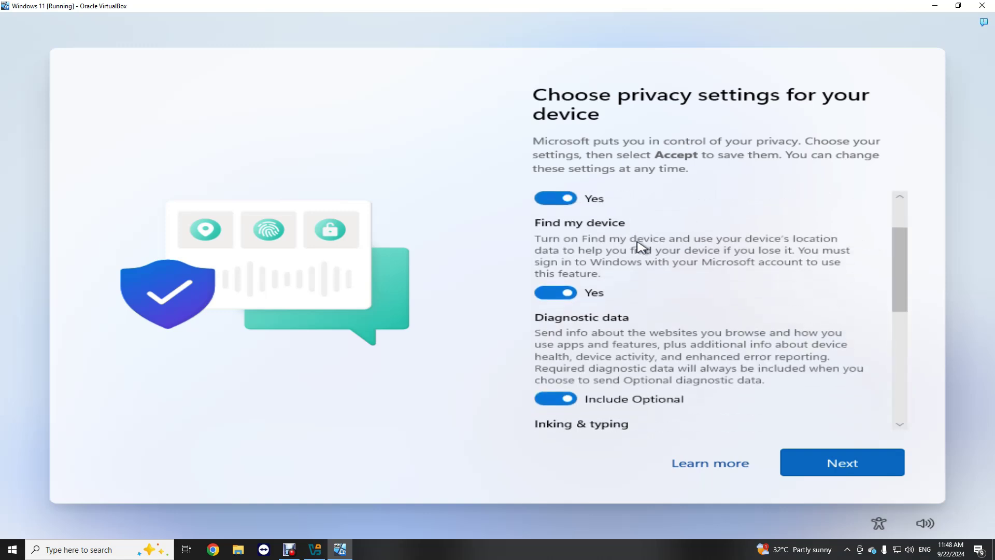
scroll(604, 260, "down", 2)
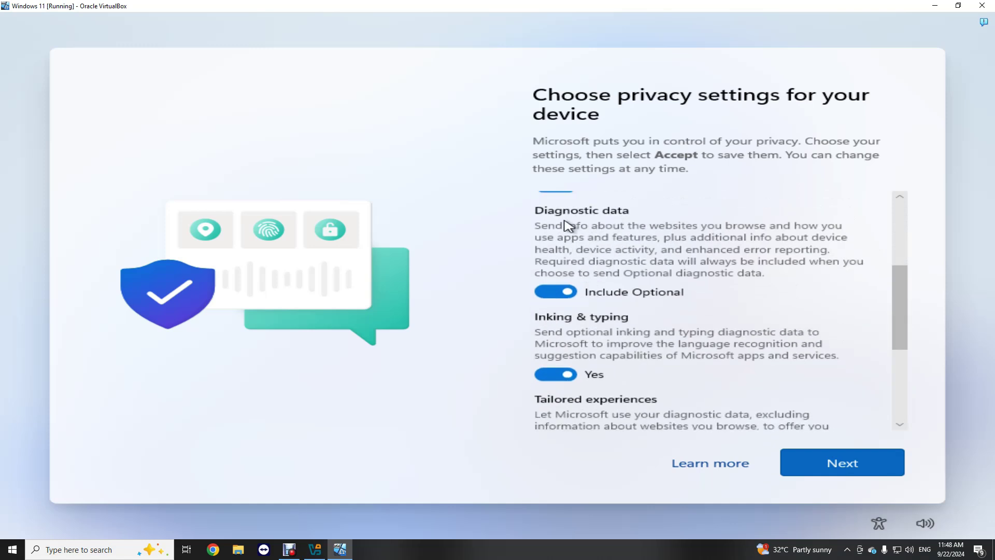
- Set diagnostic data to required only and turn off inking/typing, tailored experiences, and advertising ID
left_click(570, 295)
scroll(635, 284, "down", 3)
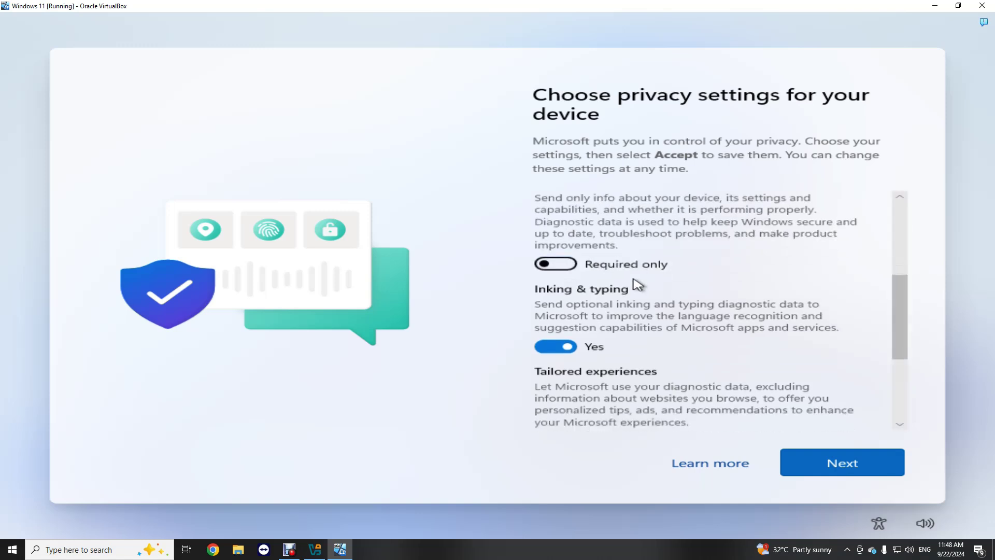
left_click(580, 303)
scroll(583, 304, "down", 2)
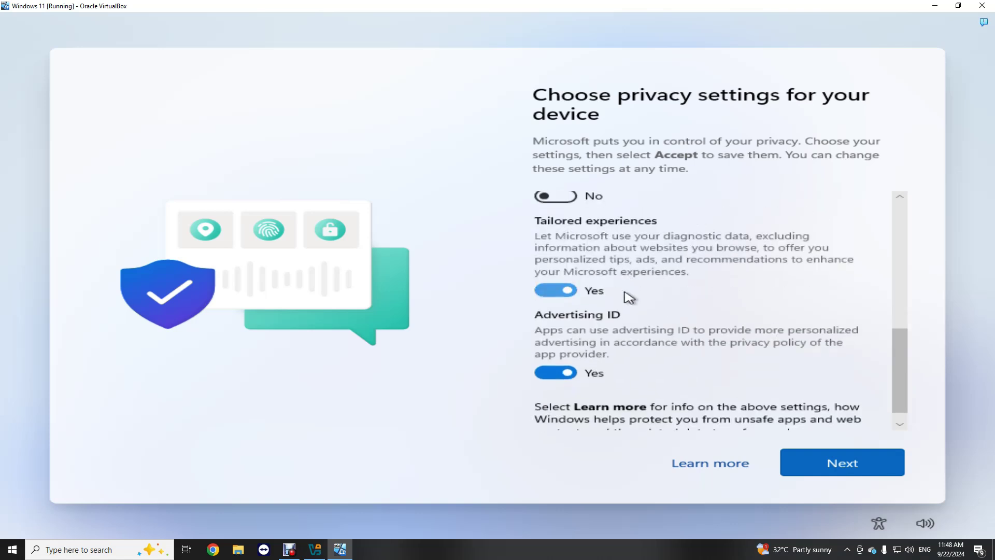
left_click(573, 291)
left_click(572, 356)
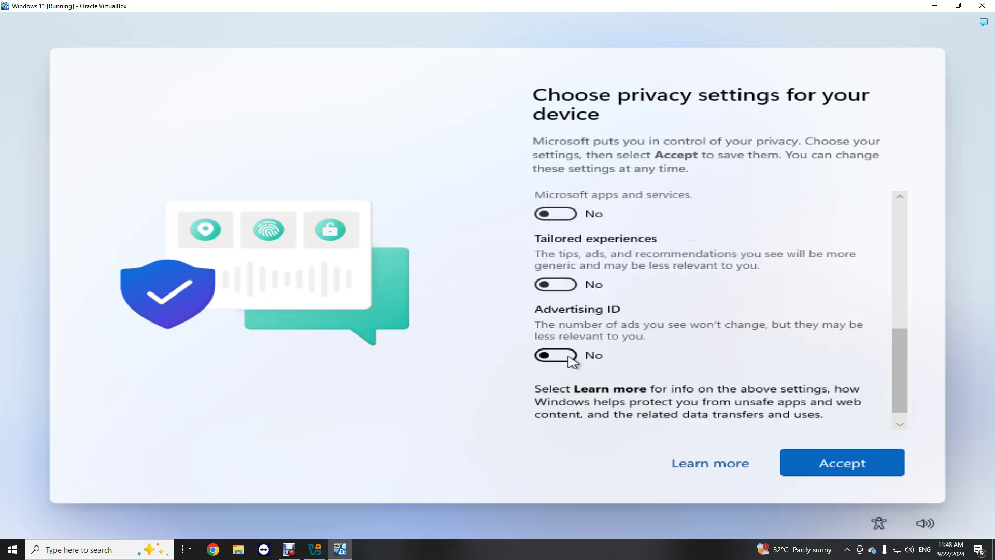
scroll(724, 332, "up", 4)
scroll(726, 324, "up", 1)
scroll(725, 316, "down", 5)
scroll(704, 291, "up", 5)
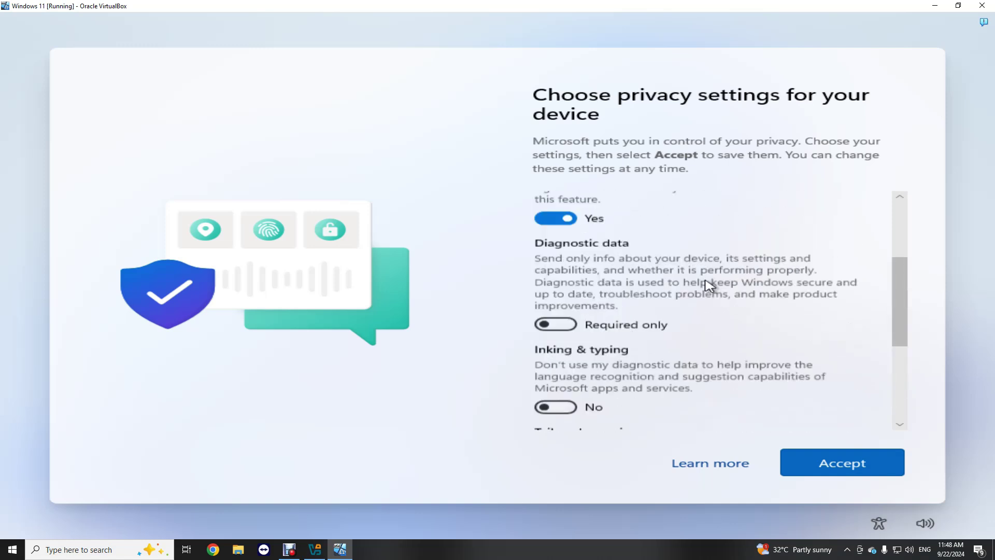
scroll(684, 322, "up", 3)
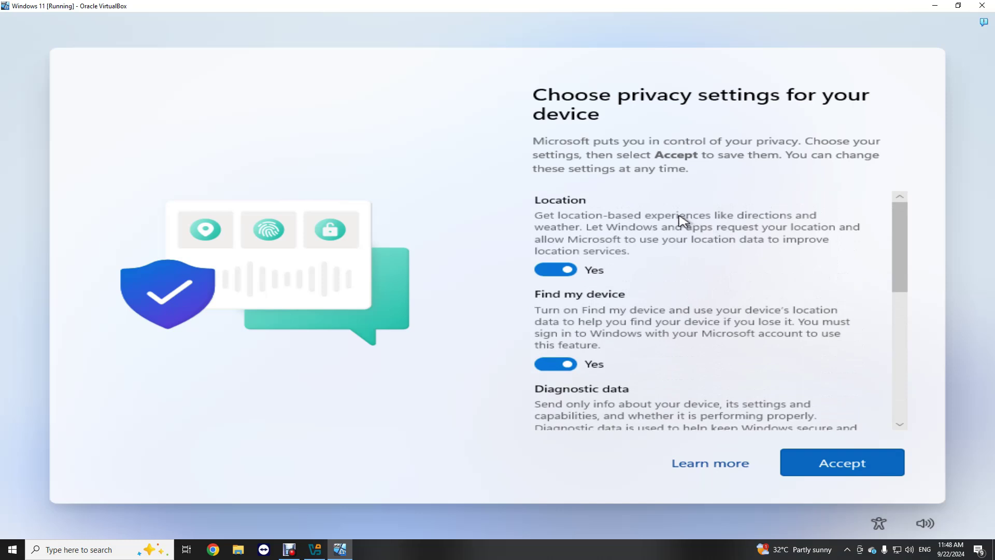
scroll(689, 228, "down", 6)
scroll(688, 249, "down", 2)
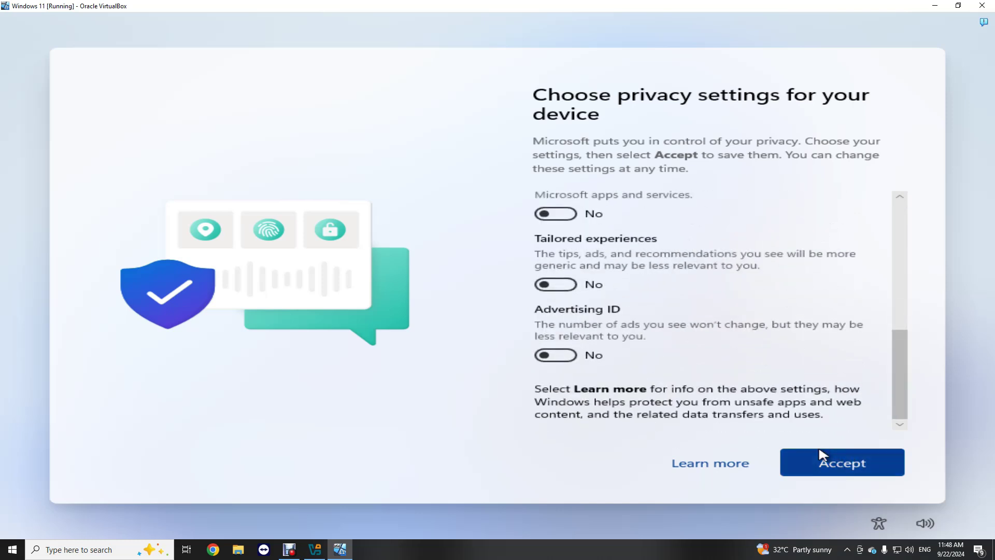
- Accept the privacy settings and let updates install, restoring the VM window smaller
left_click(843, 468)
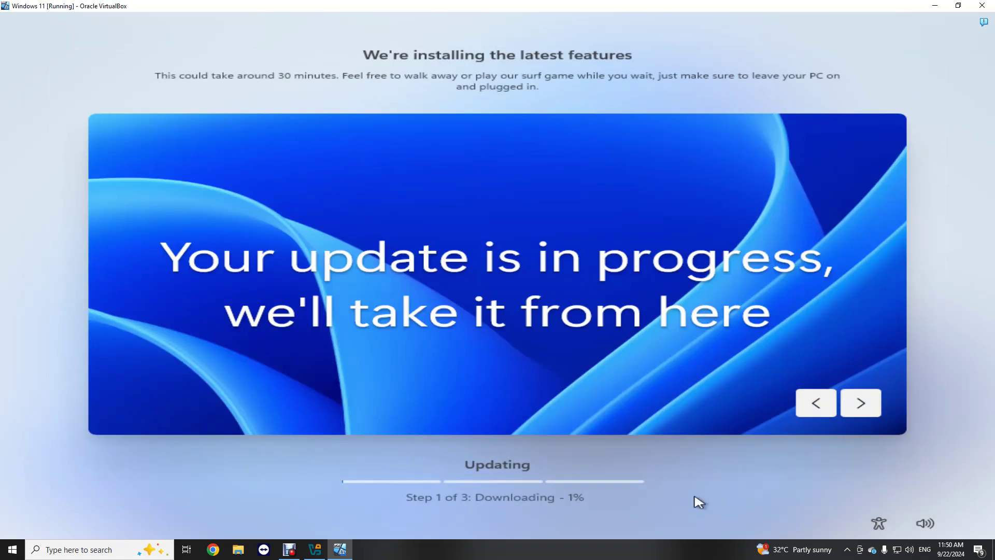
left_click(290, 549)
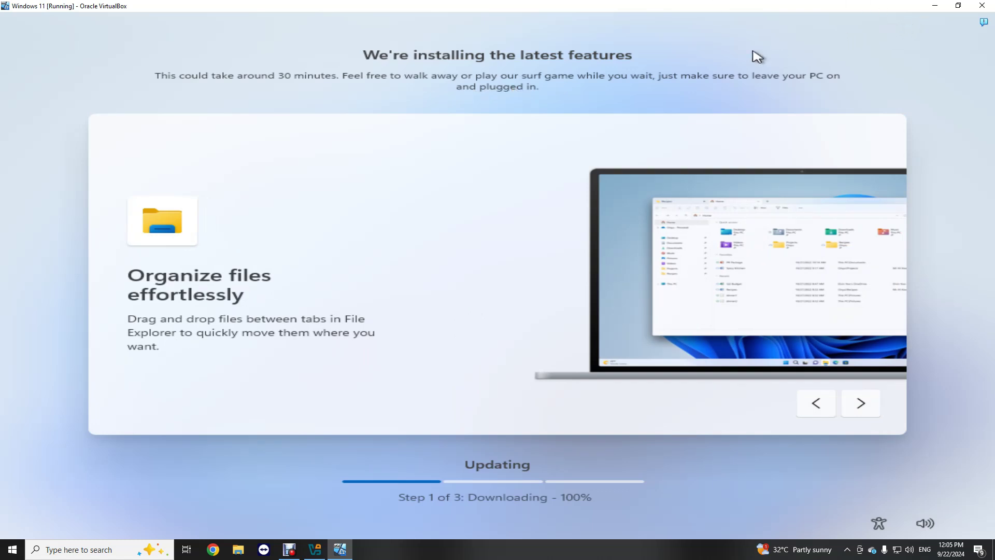
left_click(289, 549)
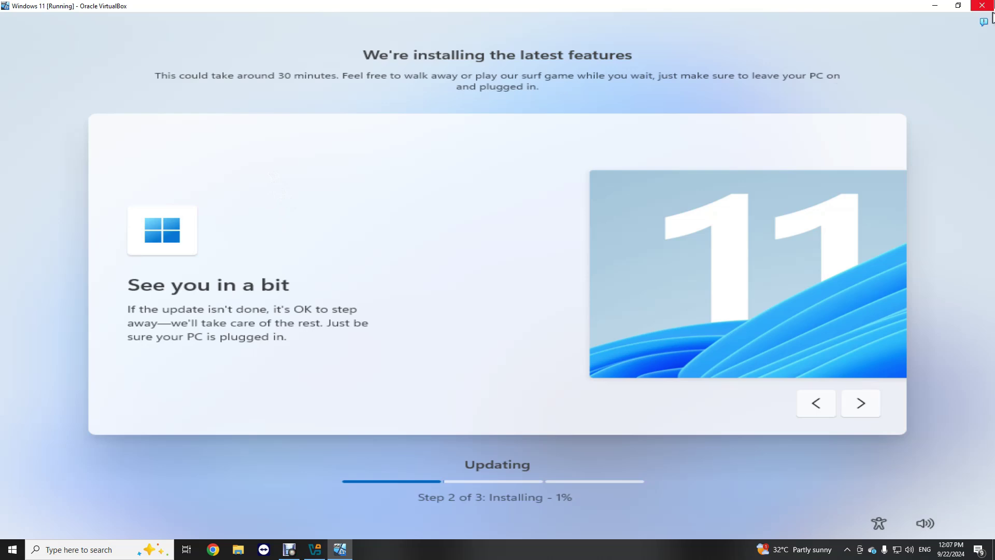
left_click(958, 5)
left_click(289, 549)
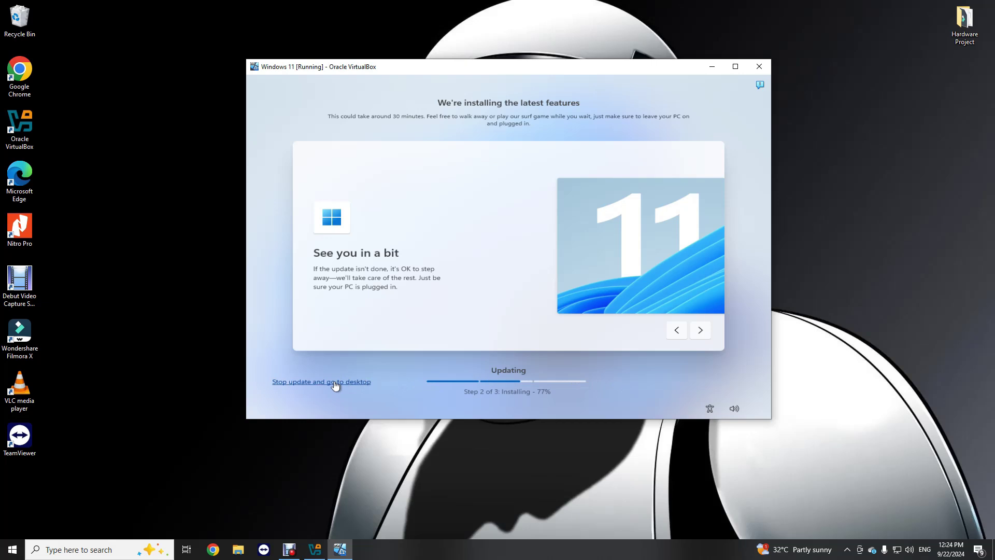
- Stop the update and confirm going to the desktop, resizing the VM window while setup finishes
left_click(335, 384)
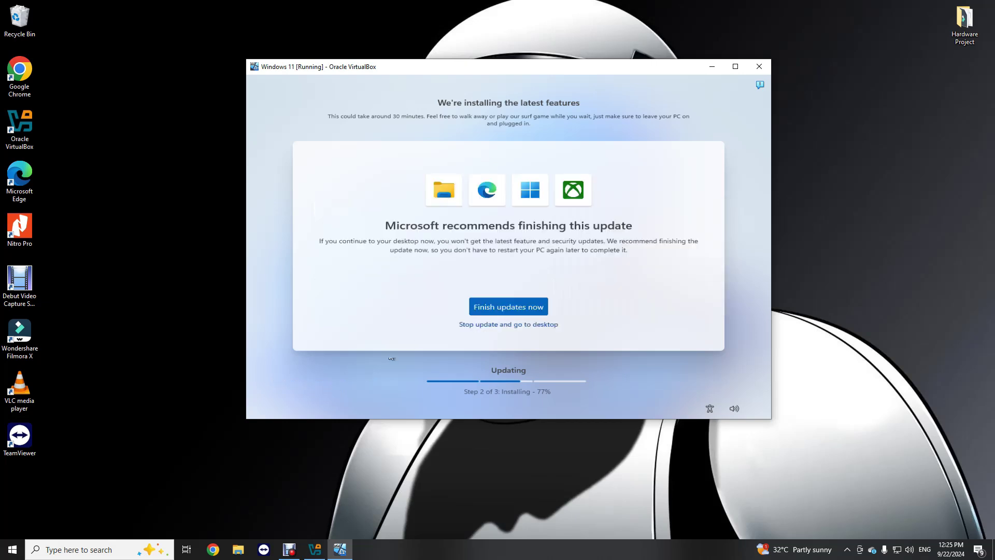
left_click(508, 324)
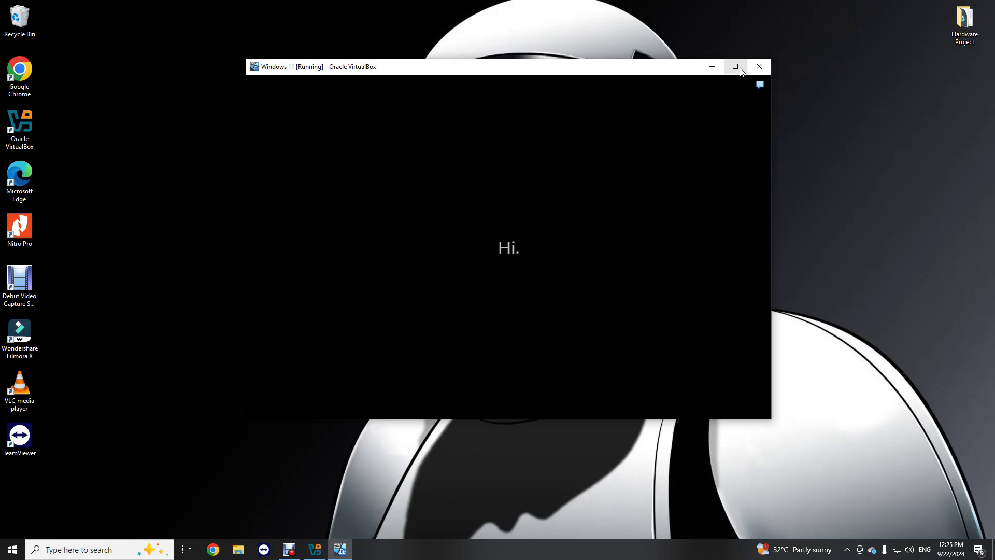
left_click(736, 67)
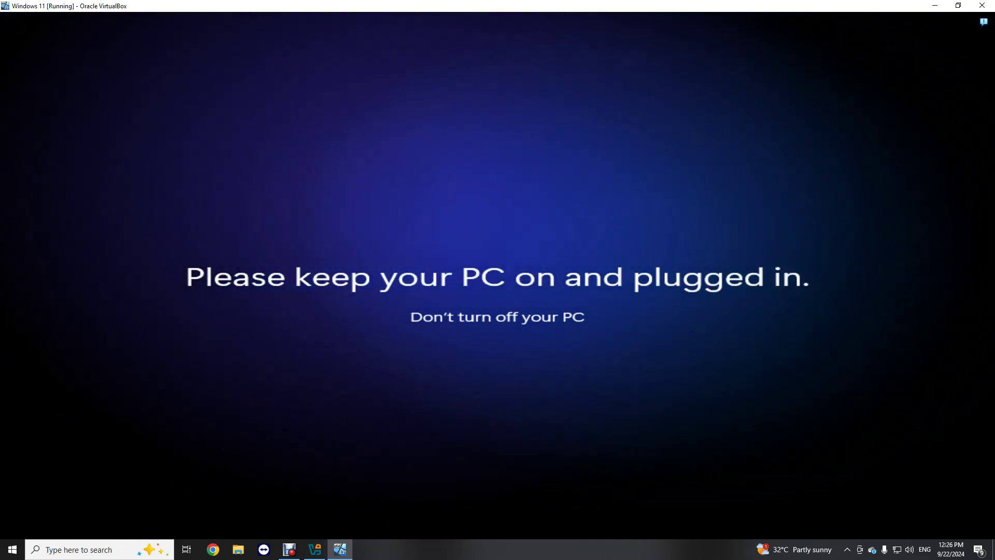
left_click(958, 5)
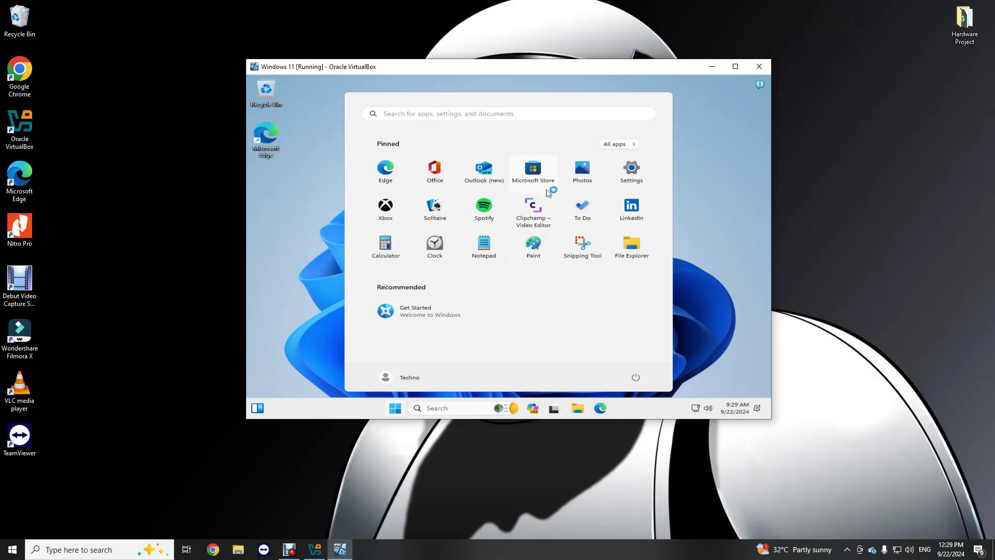
- Maximize the VM window, then briefly open and close the guest's Settings app
left_click(711, 118)
left_click(735, 66)
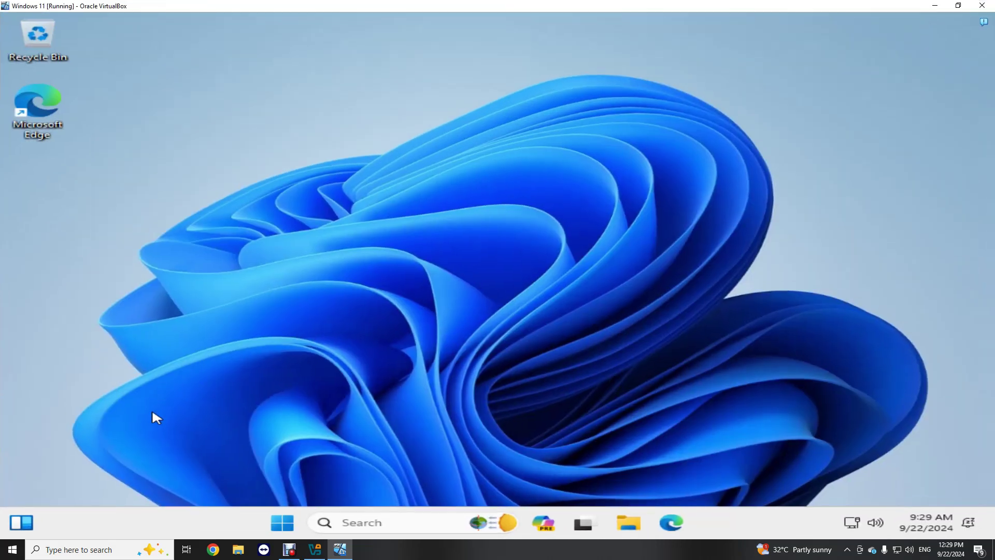
left_click(284, 524)
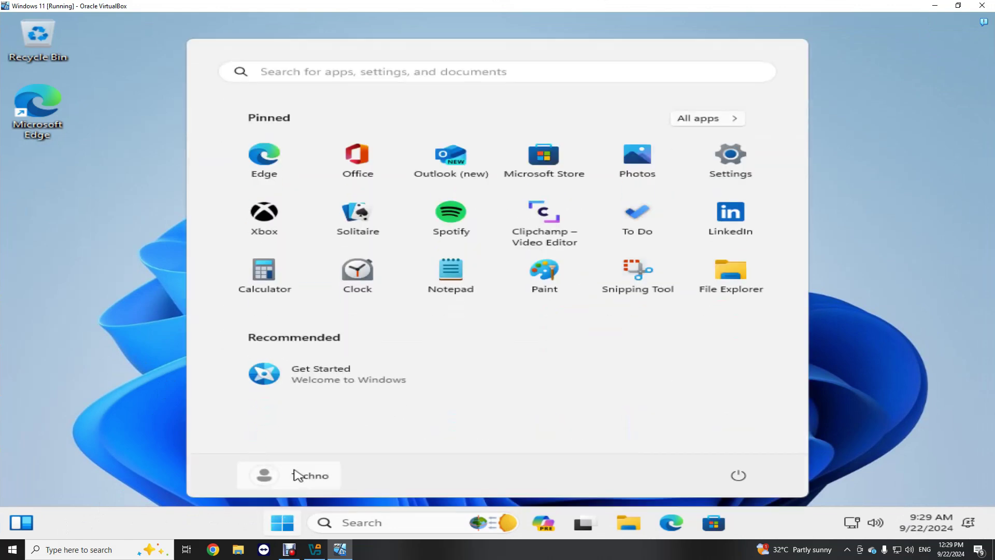
left_click(731, 158)
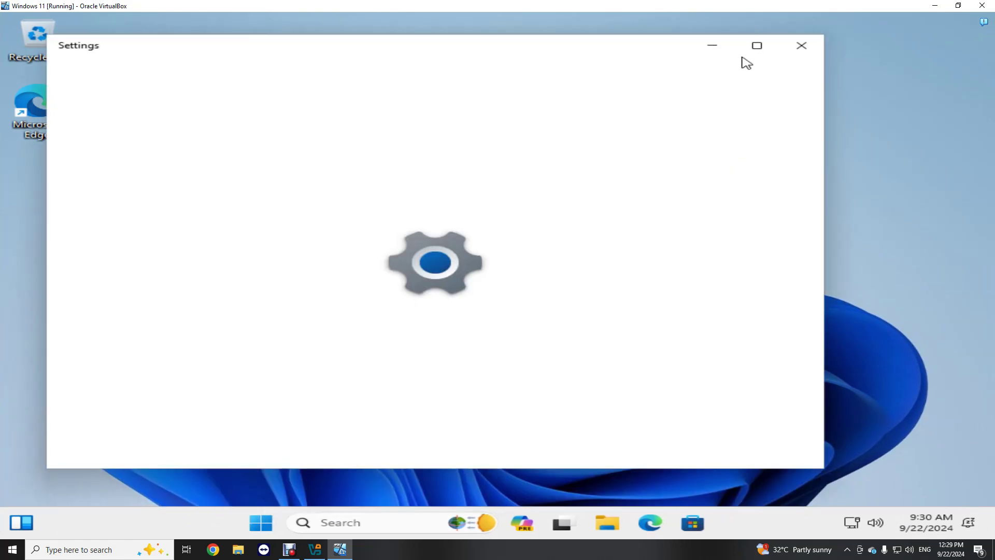
left_click(810, 43)
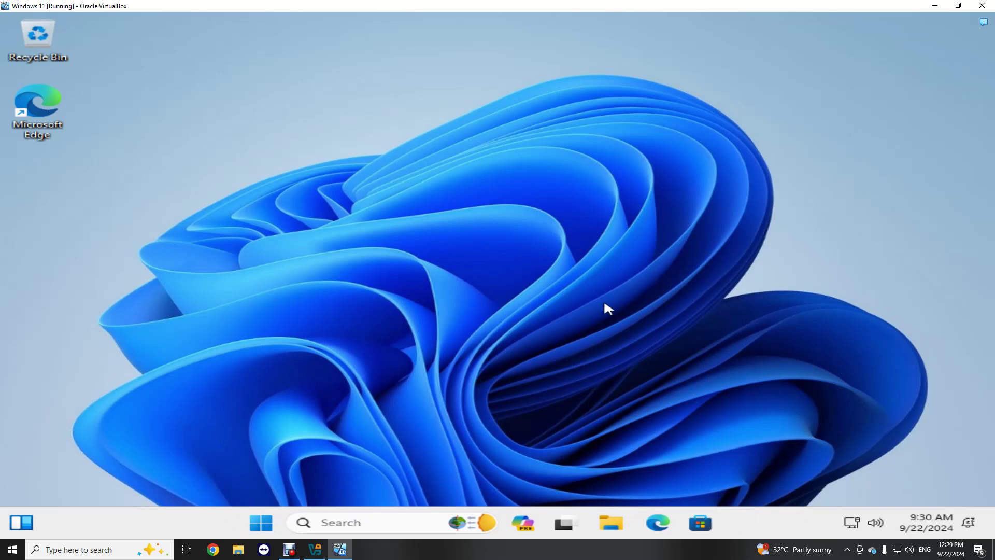
- Run msinfo32 to confirm Windows 11 Pro build 22631, then close System Information
key("super+r")
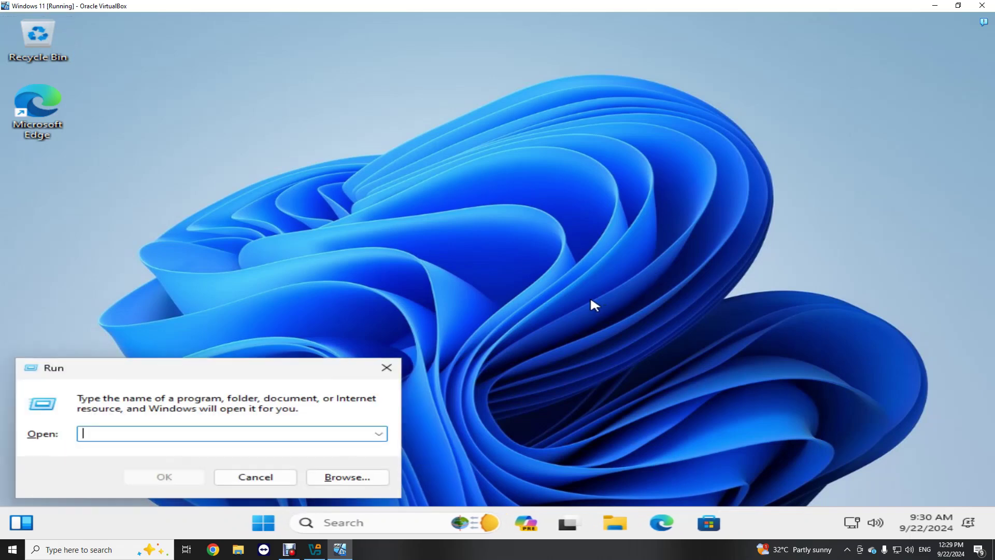
type("msinfo32")
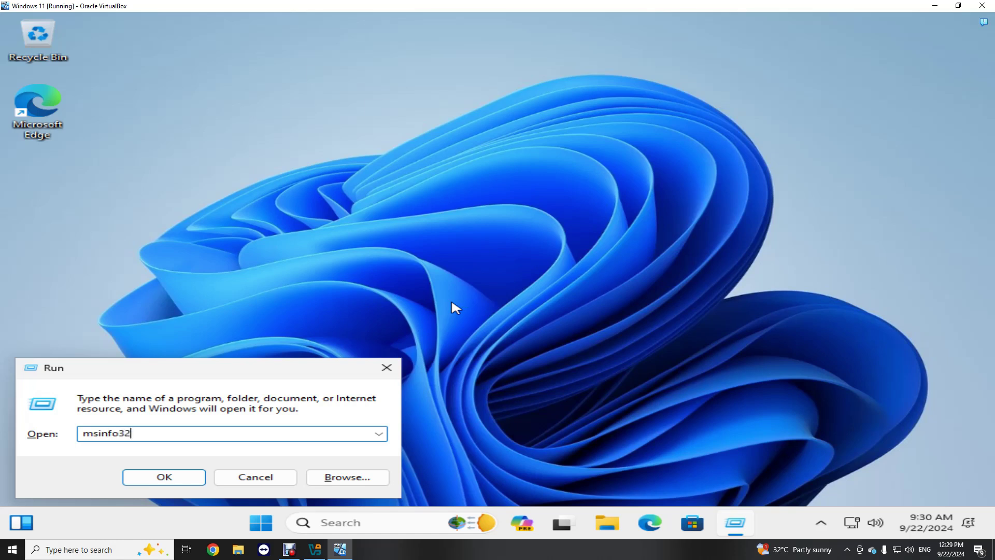
key("Return")
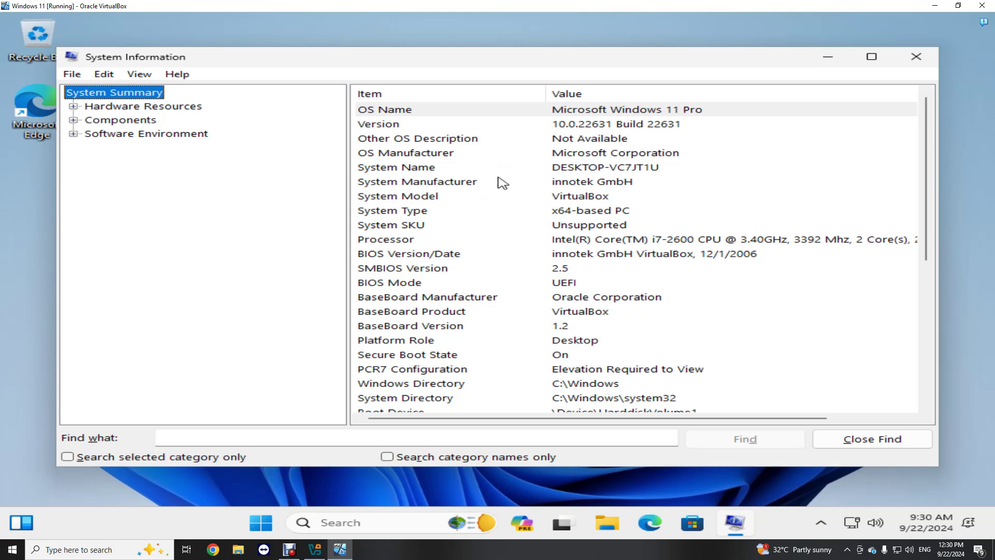
left_click(889, 441)
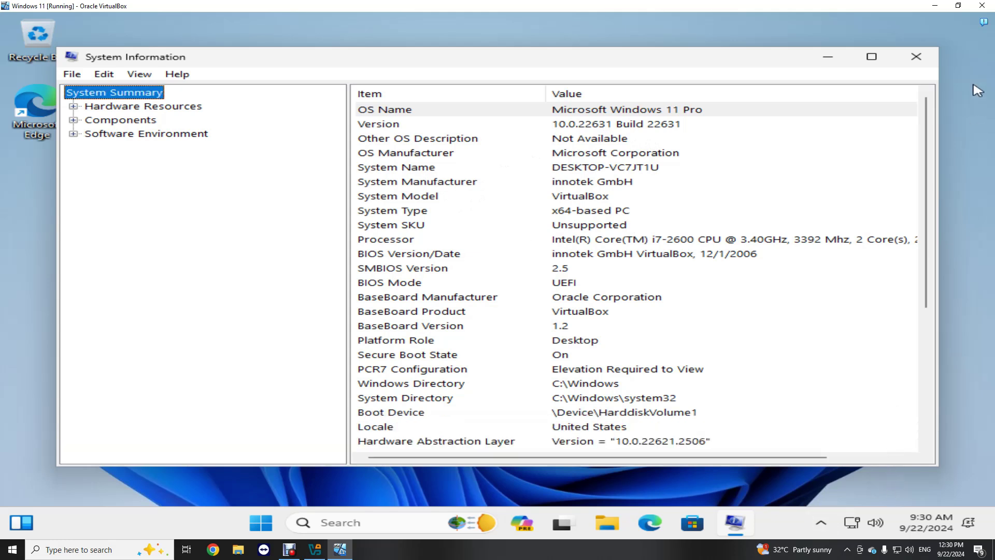
left_click(916, 56)
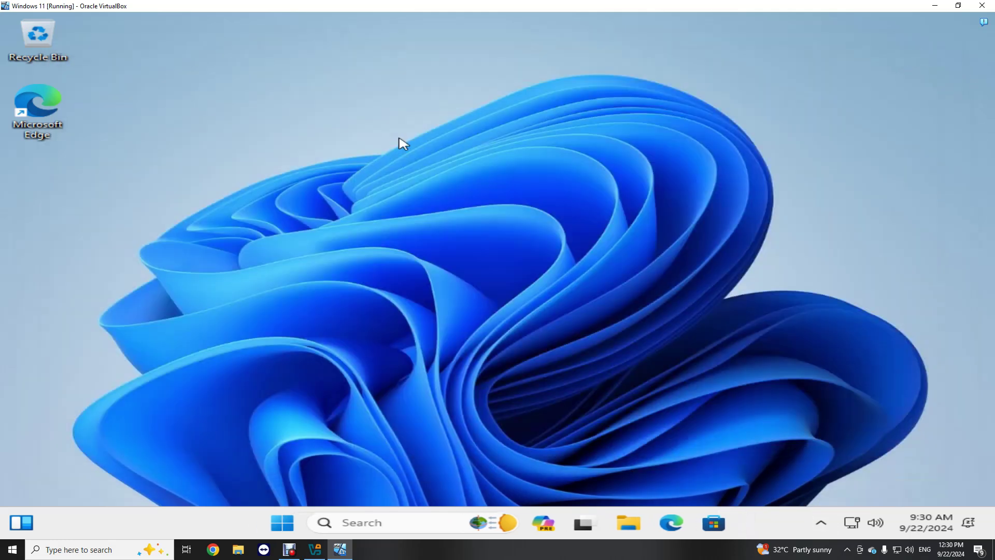